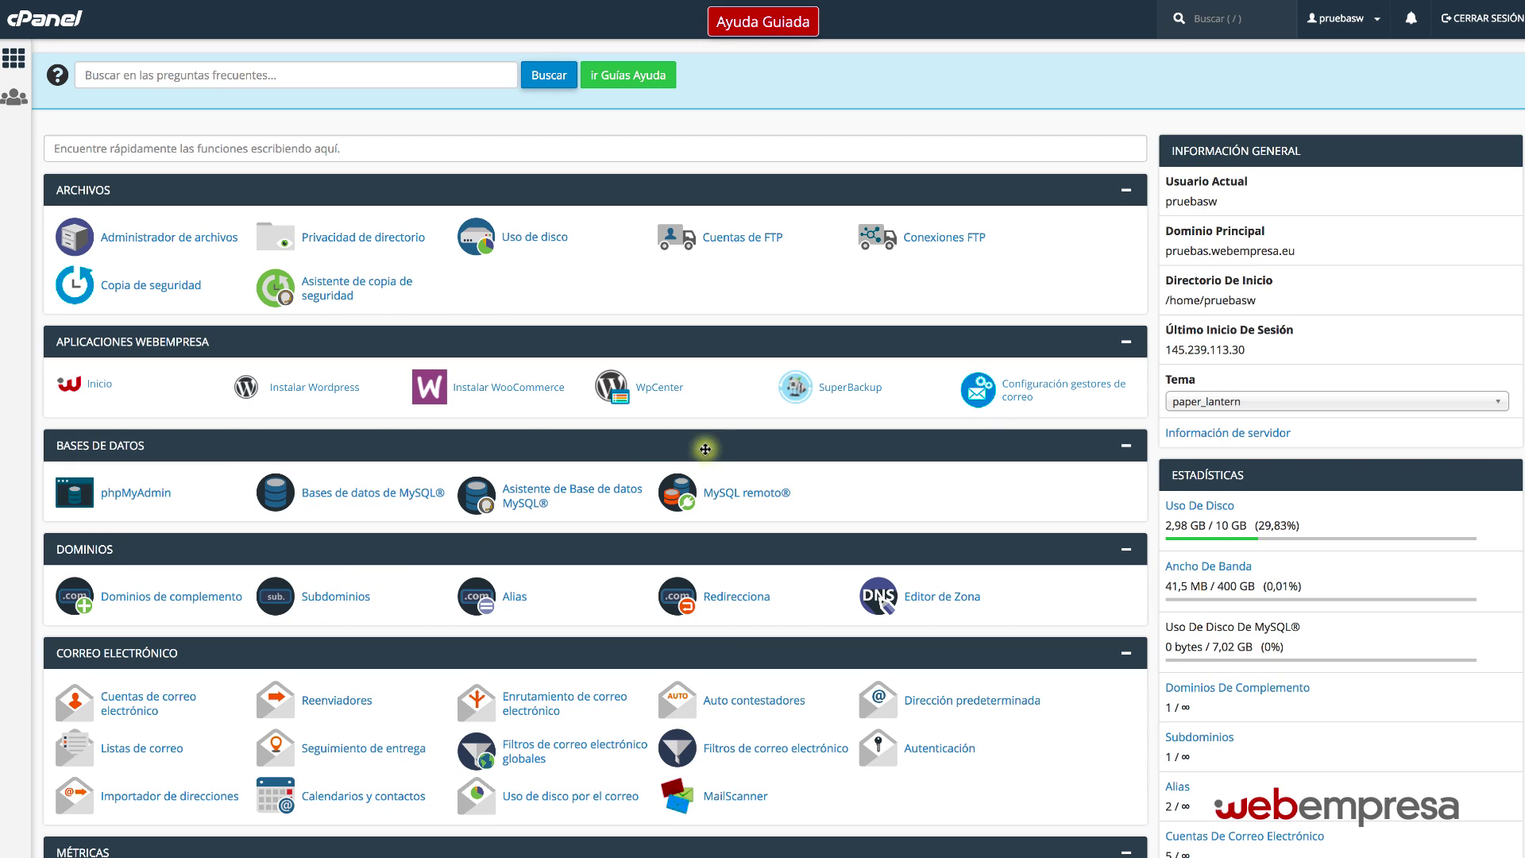
Open the WordPress installer in Aplicaciones Webempresa and name the new site "WordPress 4.9.8".
double_click(1193, 253)
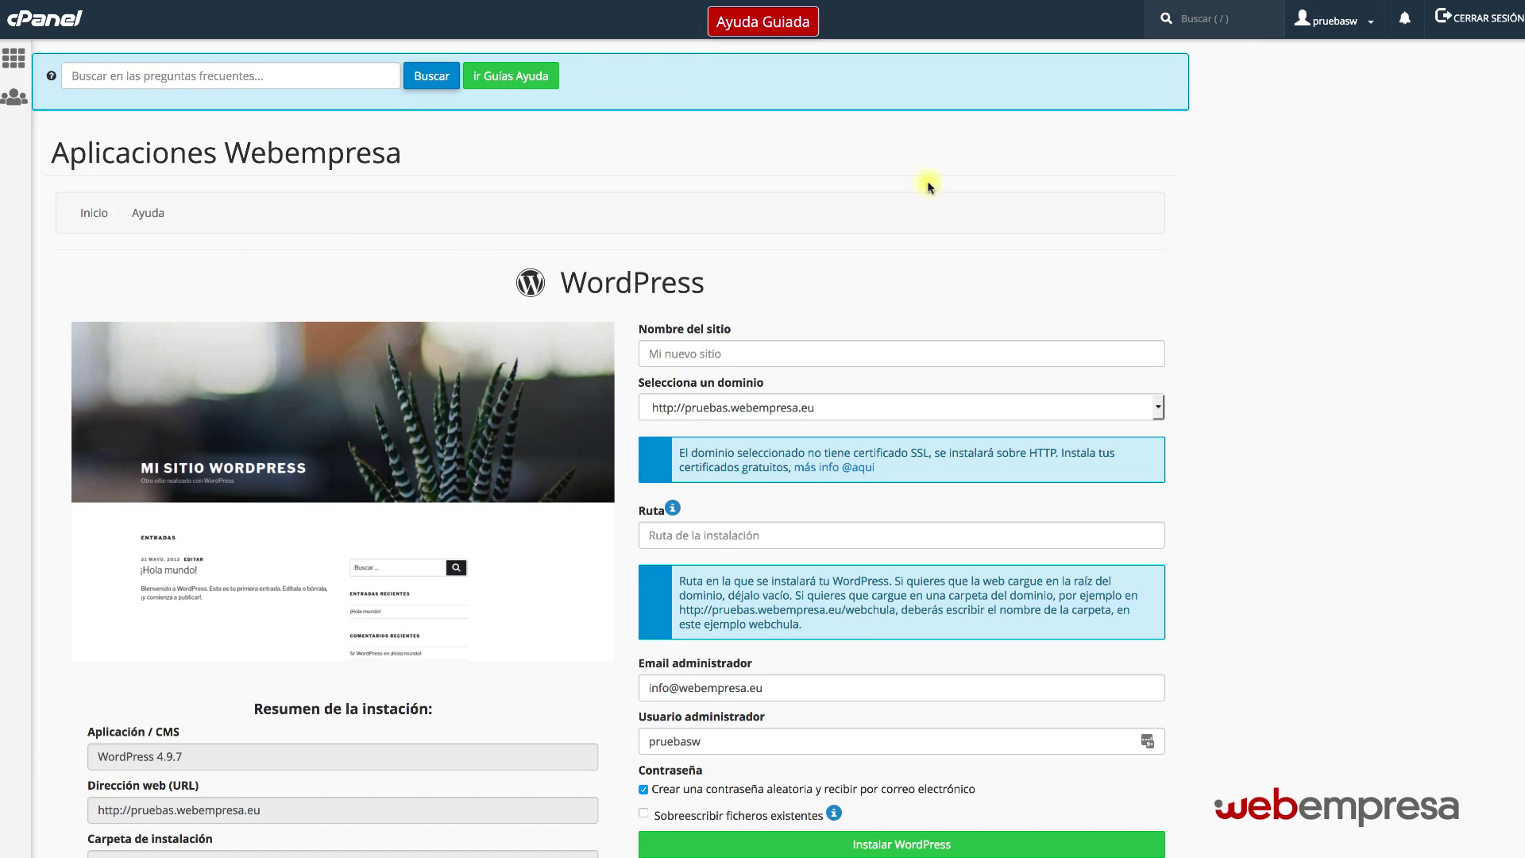
scroll(1150, 265, down, 4)
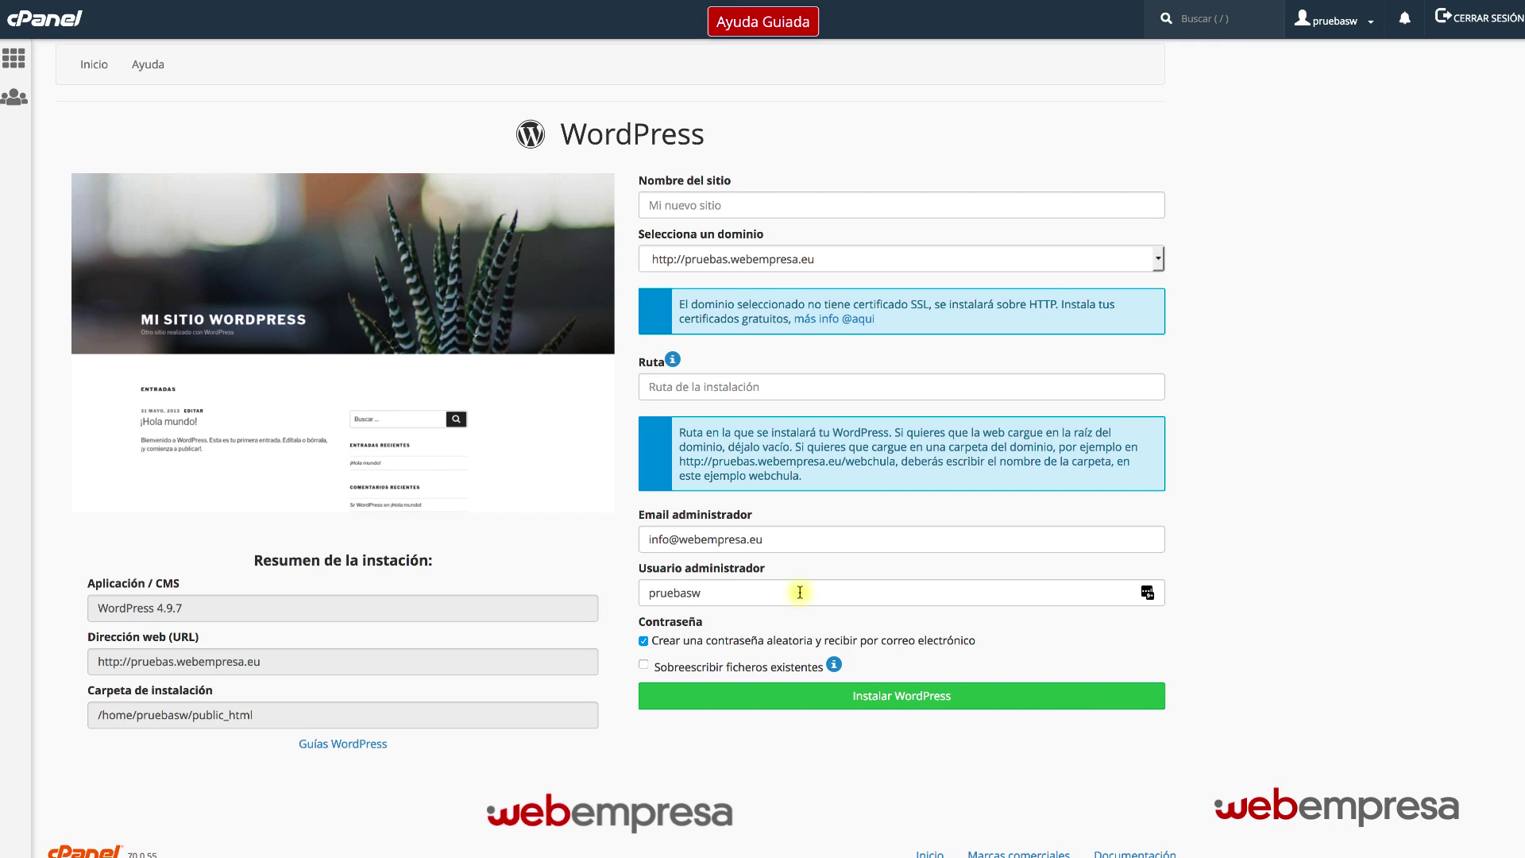
click(680, 208)
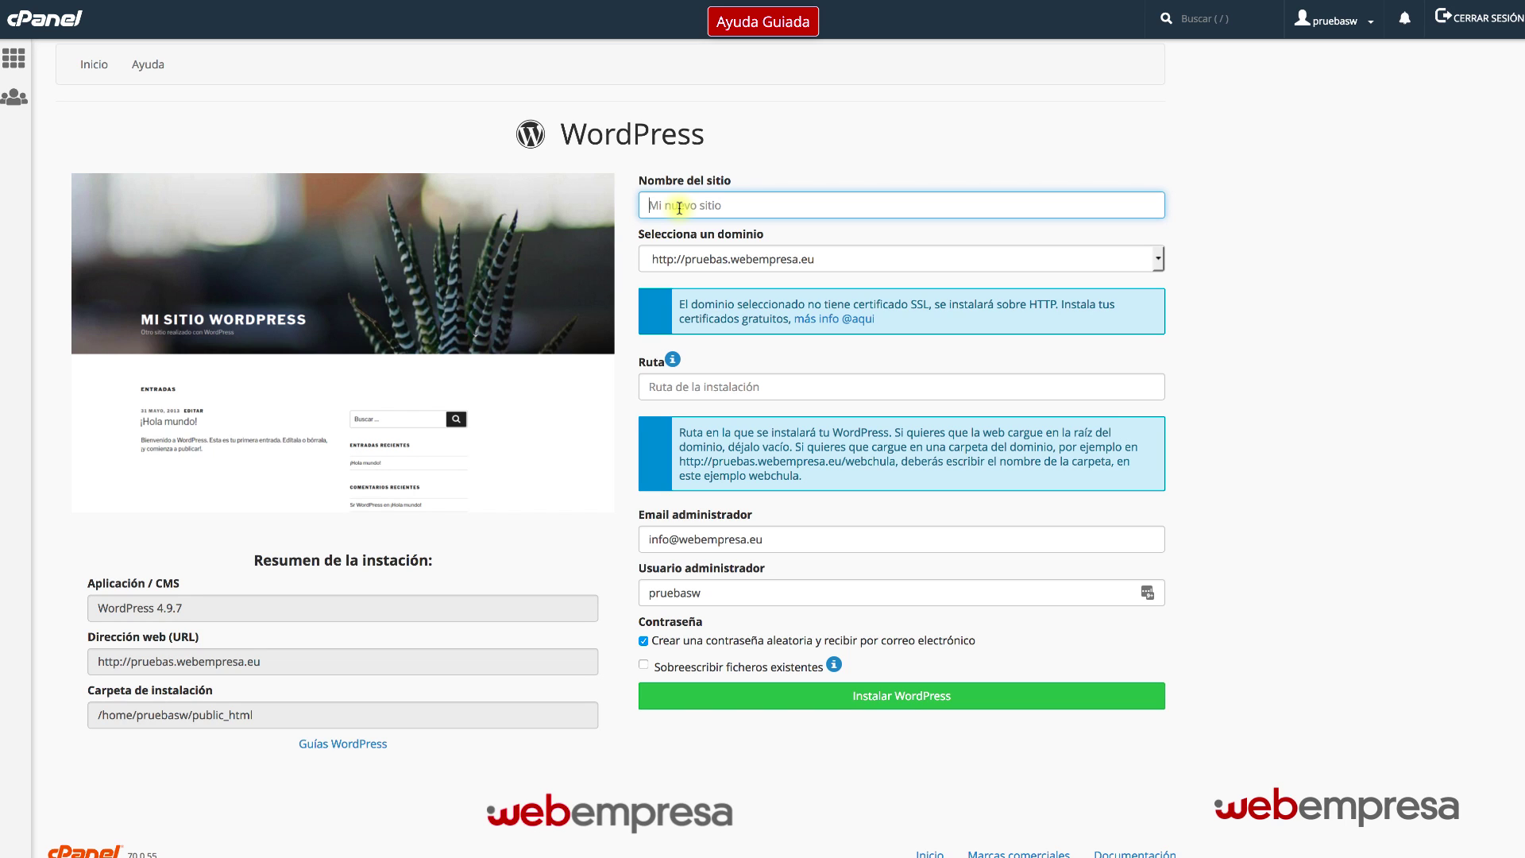
text(WordPress 4.9.8)
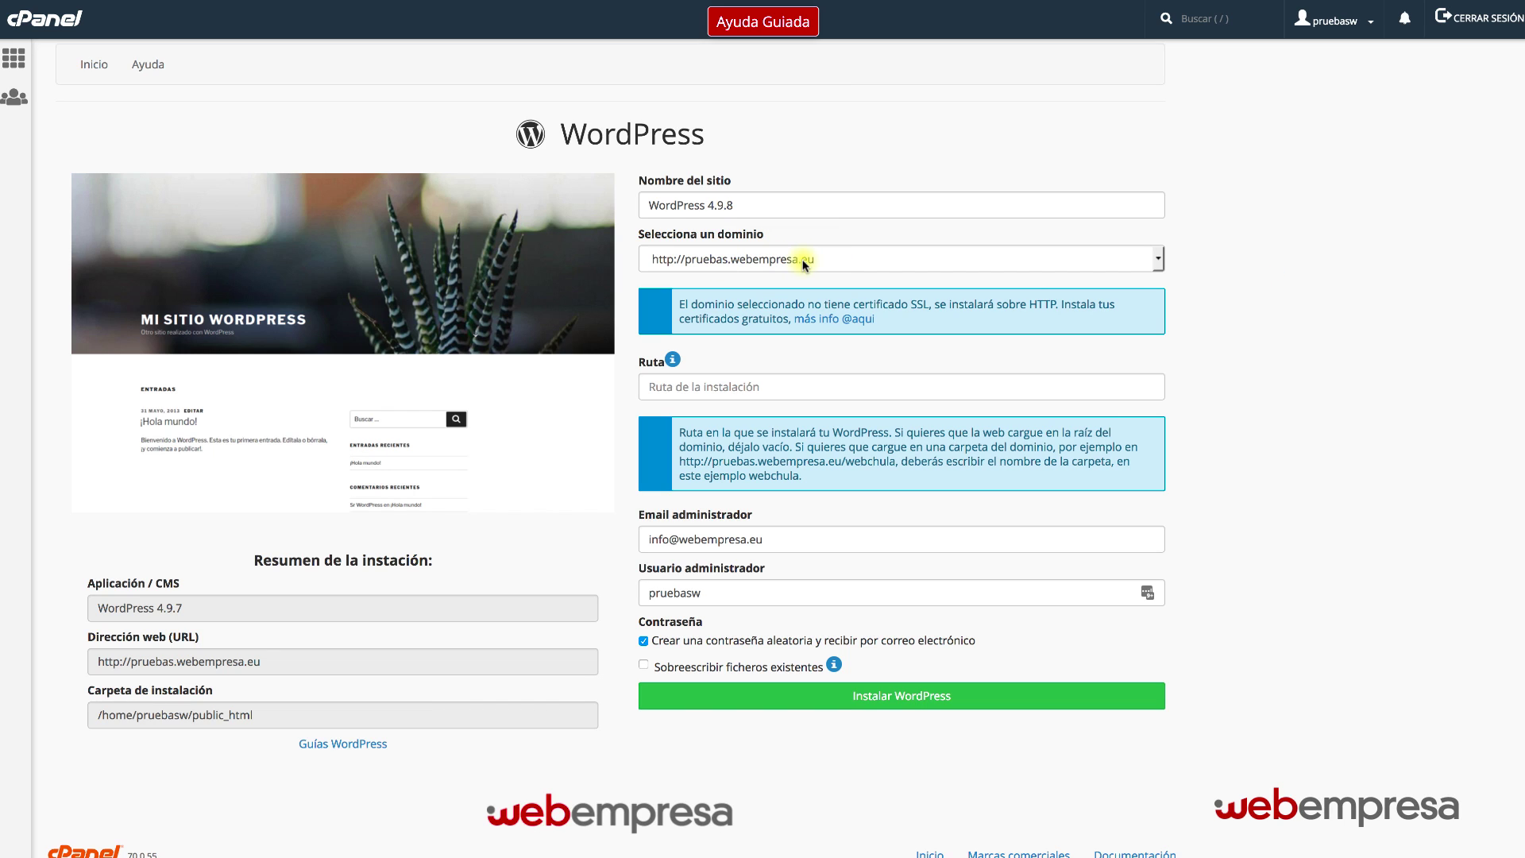
Set the installation path to wp498 on the pruebas.webempresa.eu domain.
click(710, 387)
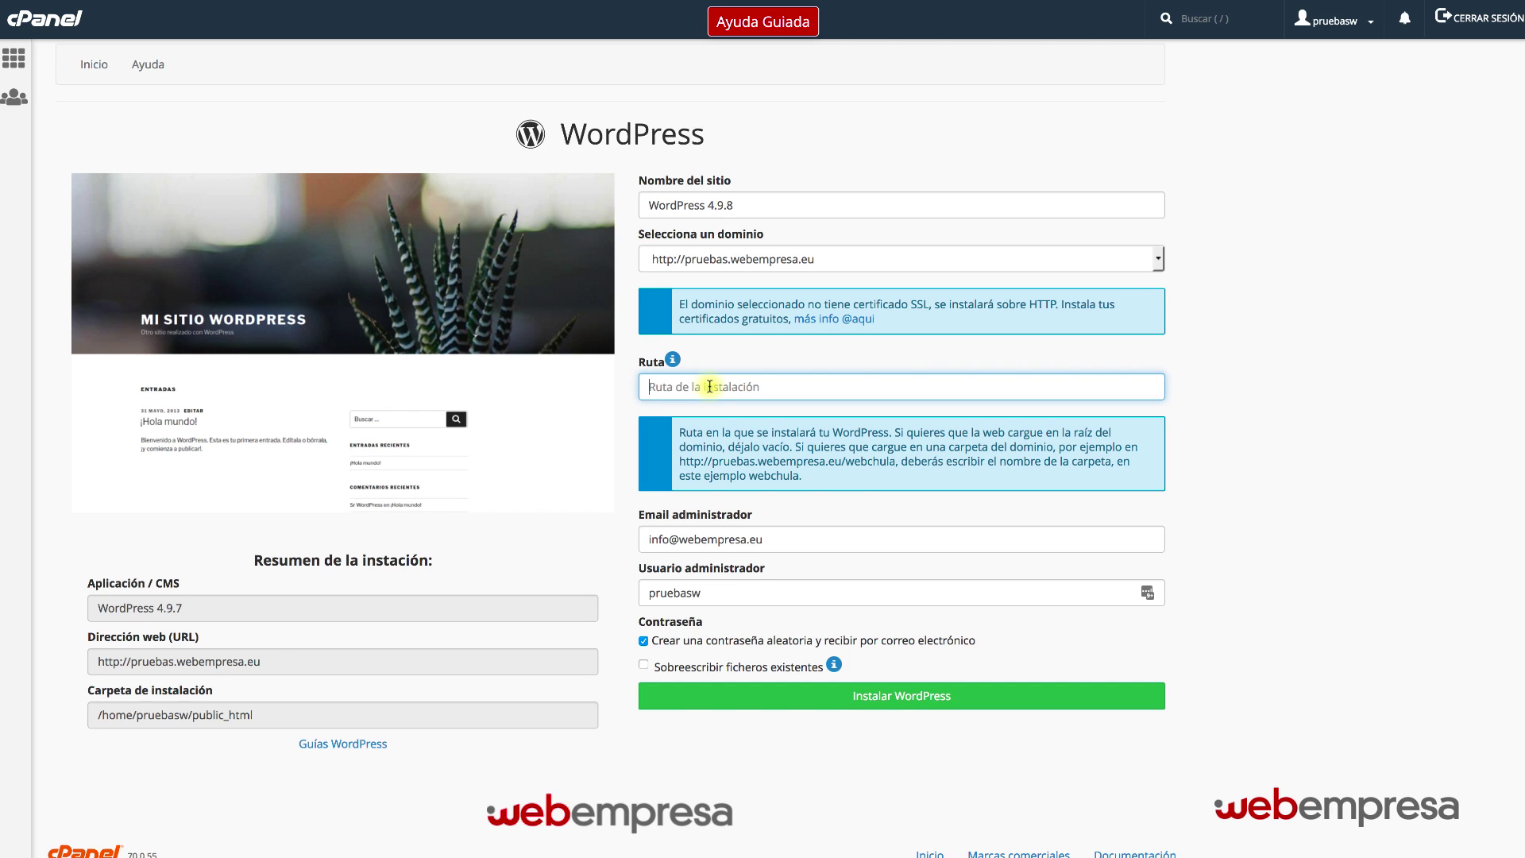
text(/)
key(BackSpace)
text(http:/)
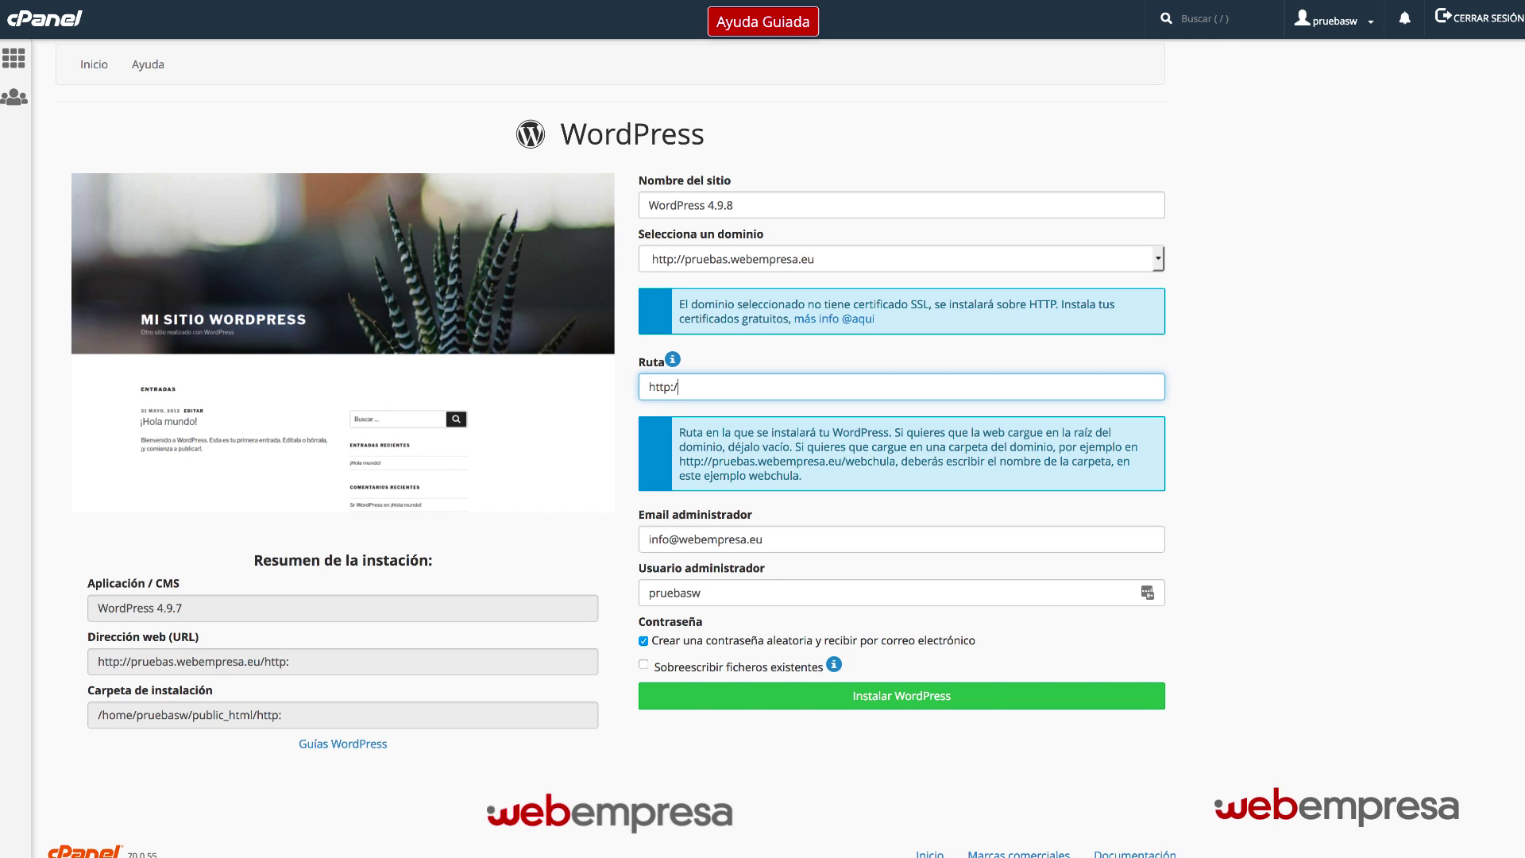
key(BackSpace)
key(BackSpace)
key(BackSpace)
key(BackSpace)
key(BackSpace)
key(BackSpace)
text(wp498)
click(1344, 385)
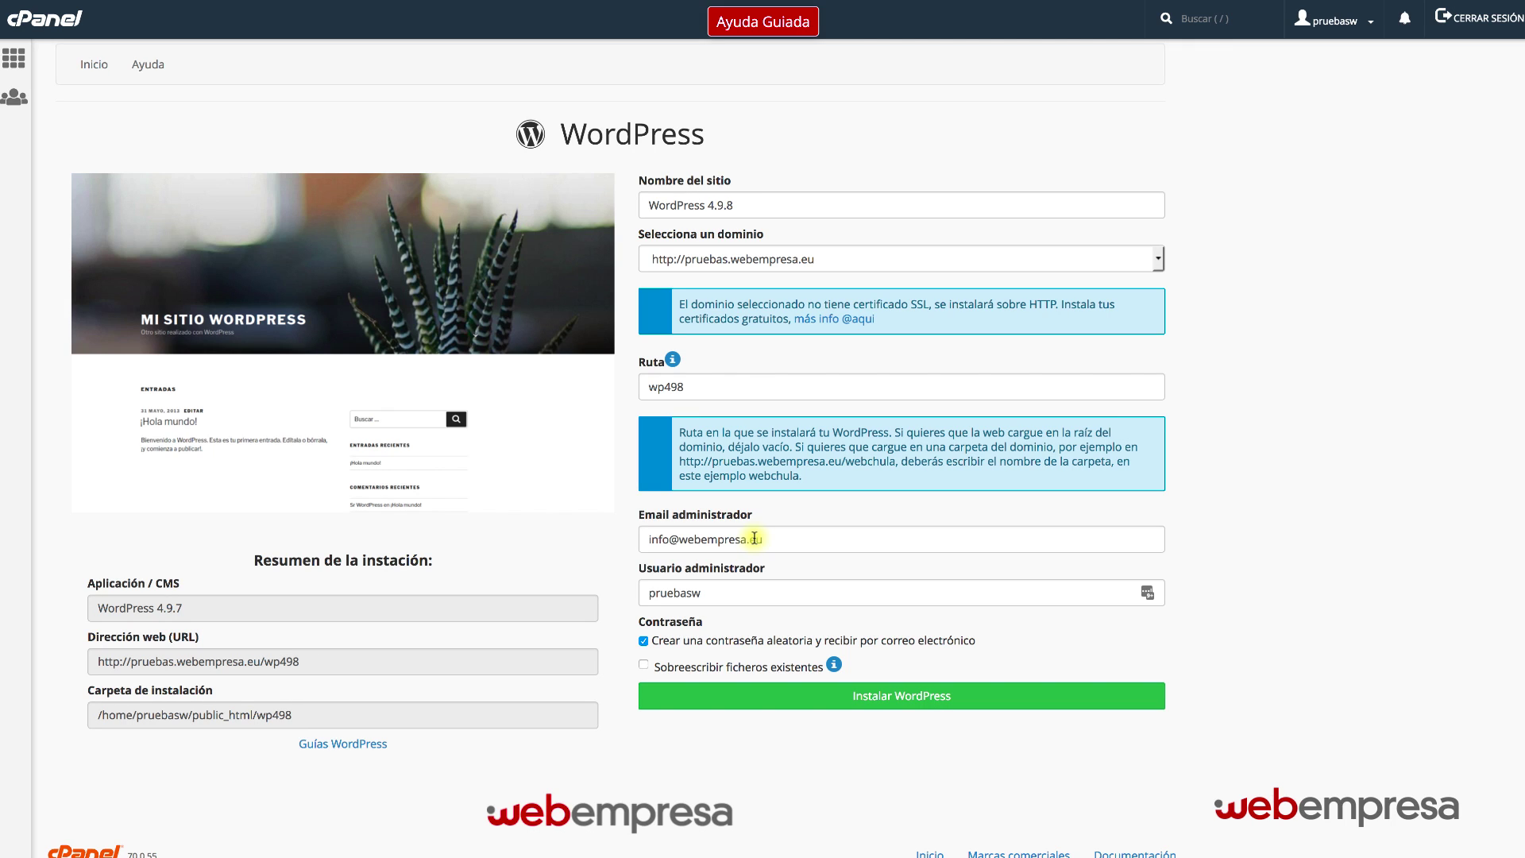
Replace the suggested administrator username with a custom one.
double_click(720, 593)
text(p)
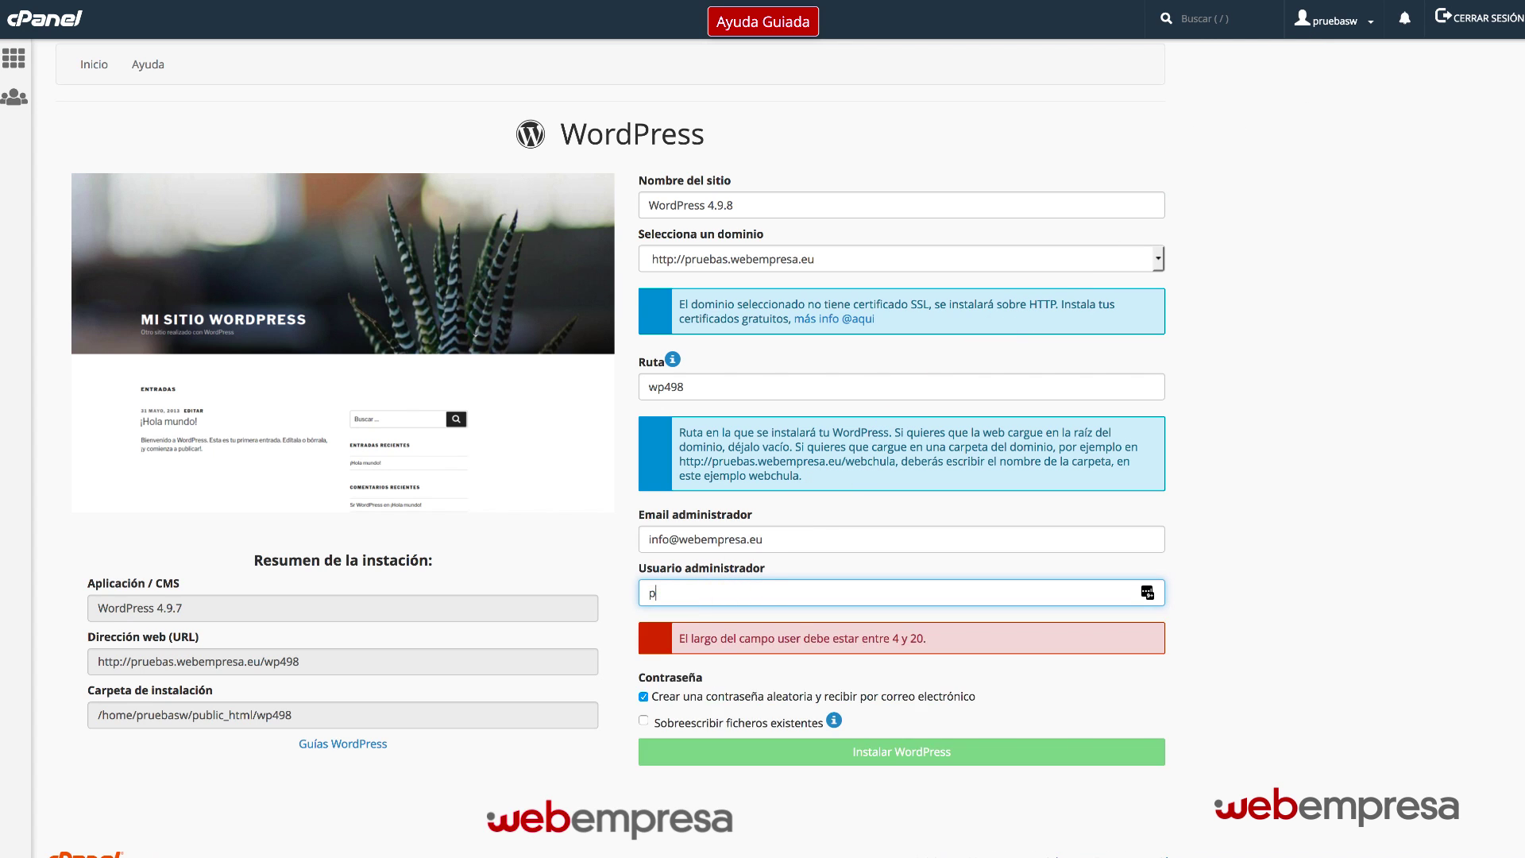
text(epito)
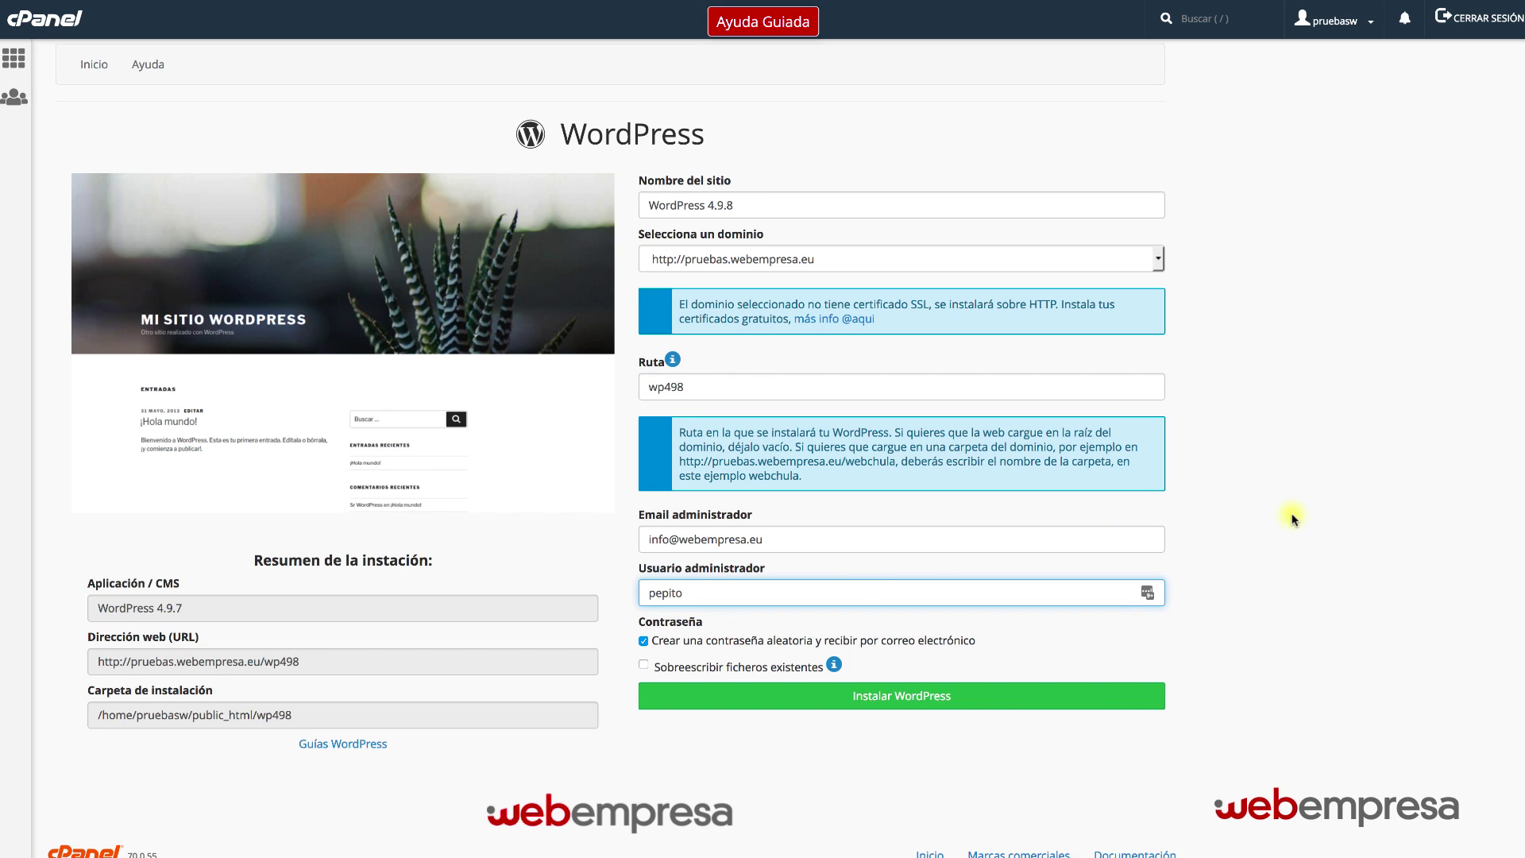
click(1292, 517)
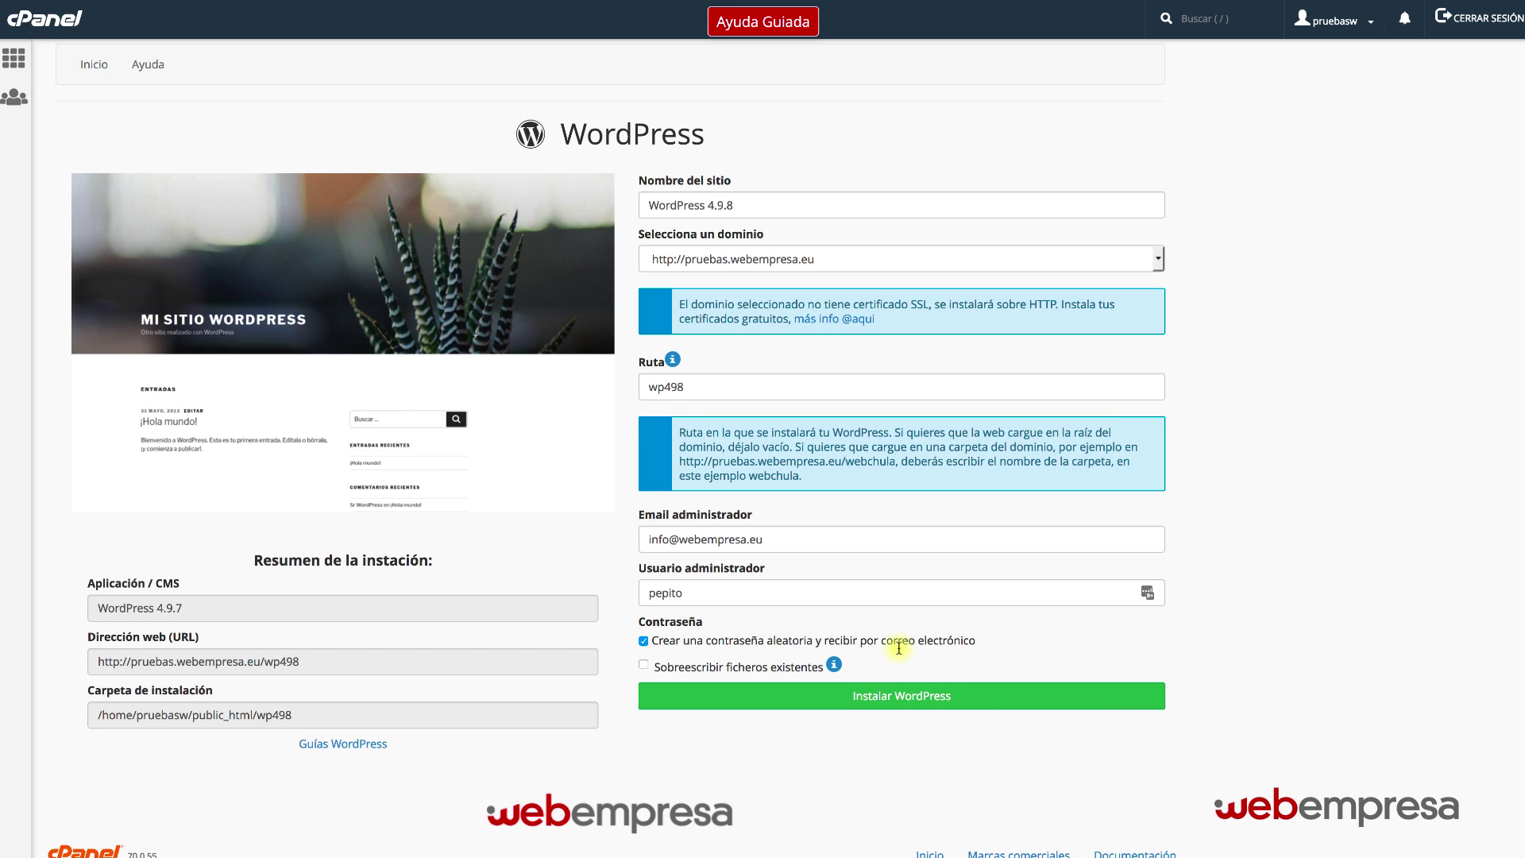
click(644, 641)
click(693, 670)
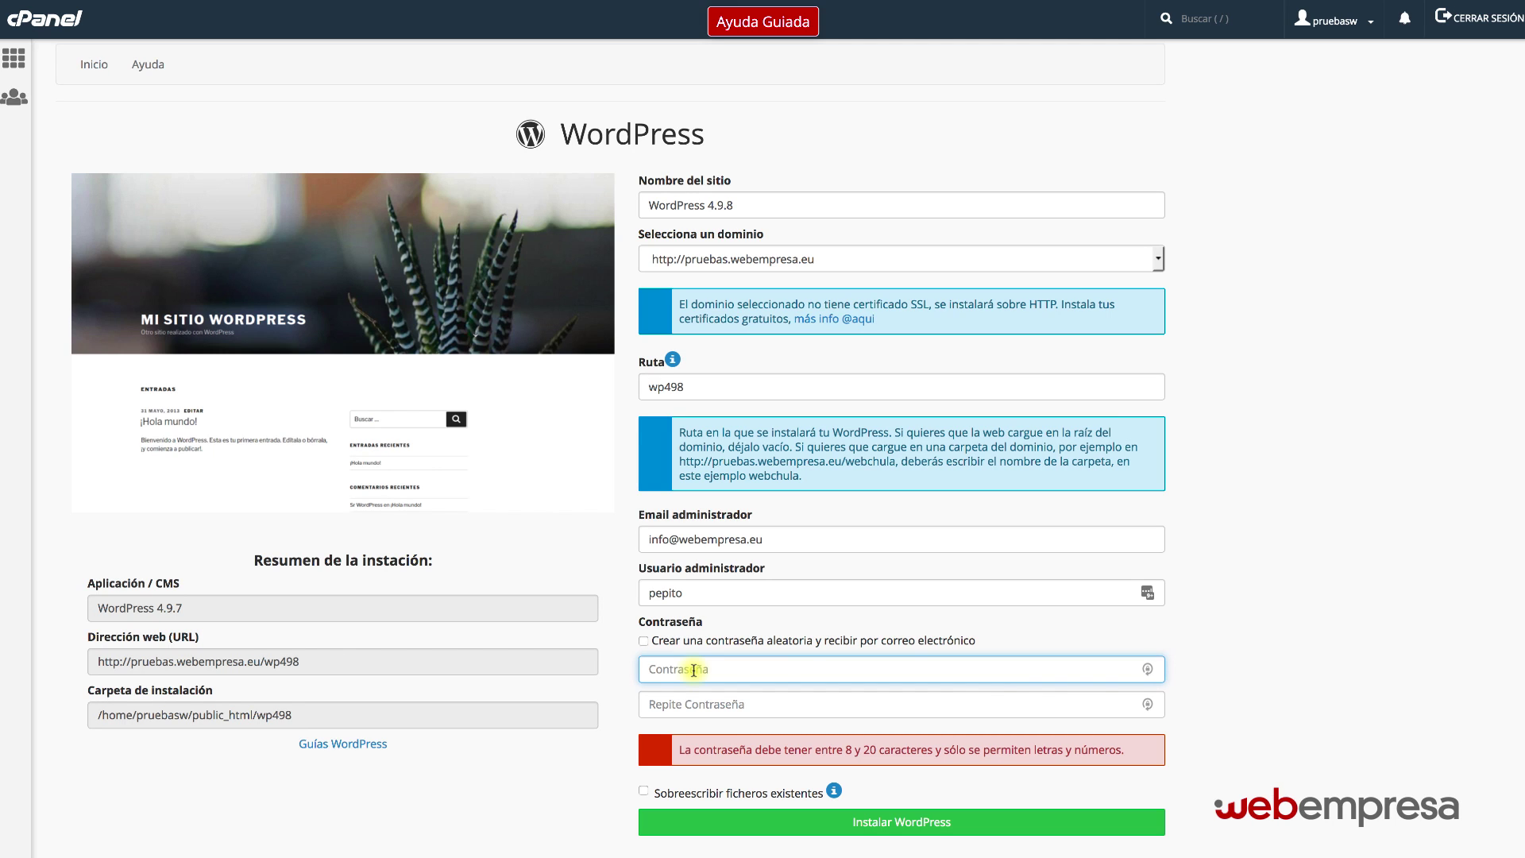
click(644, 641)
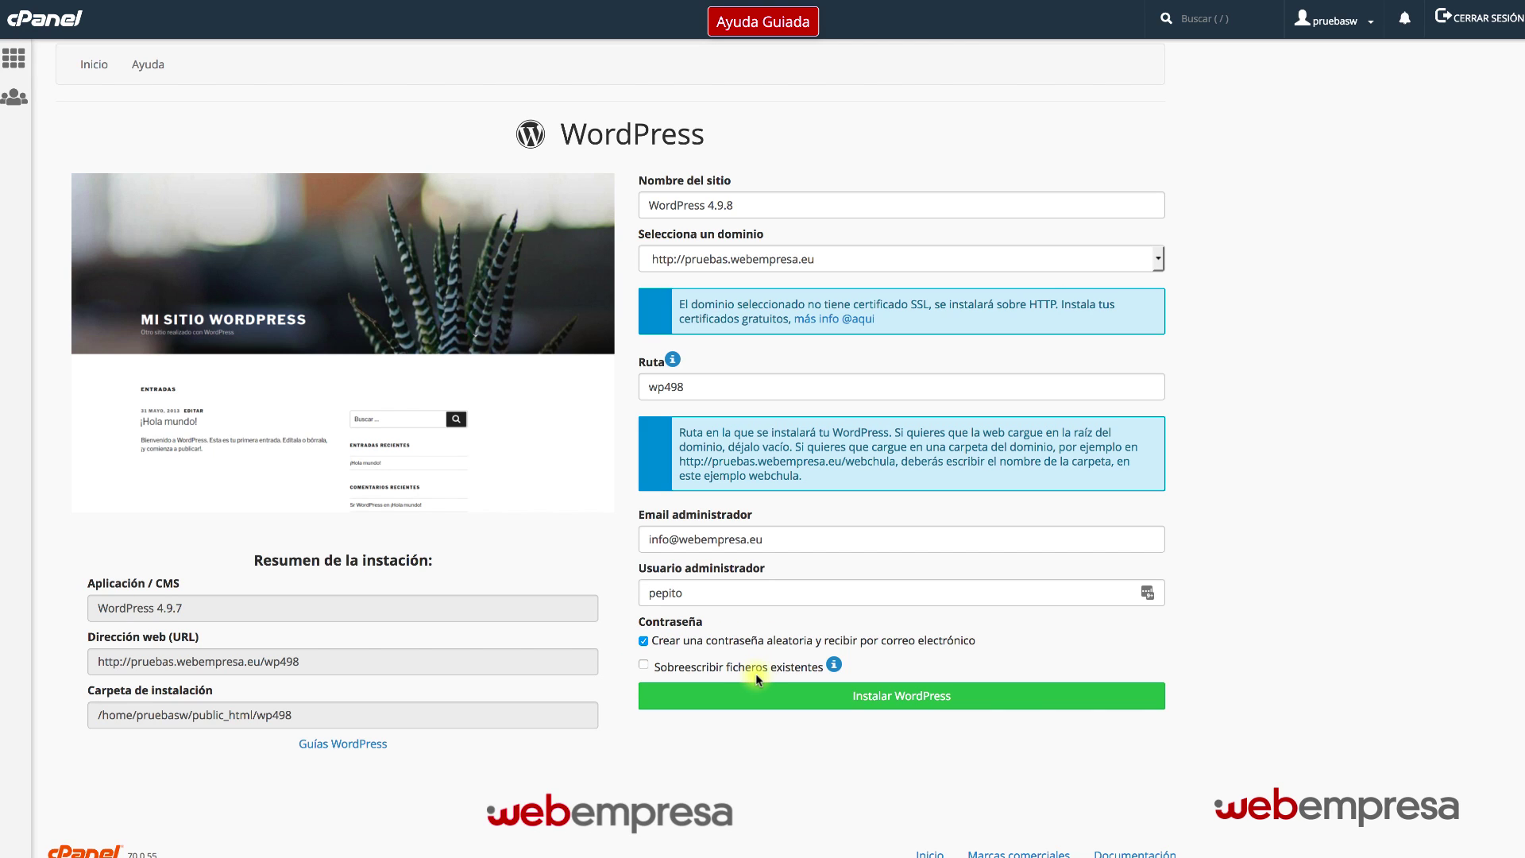
Check the wp498 installation path and start the WordPress installation.
click(711, 386)
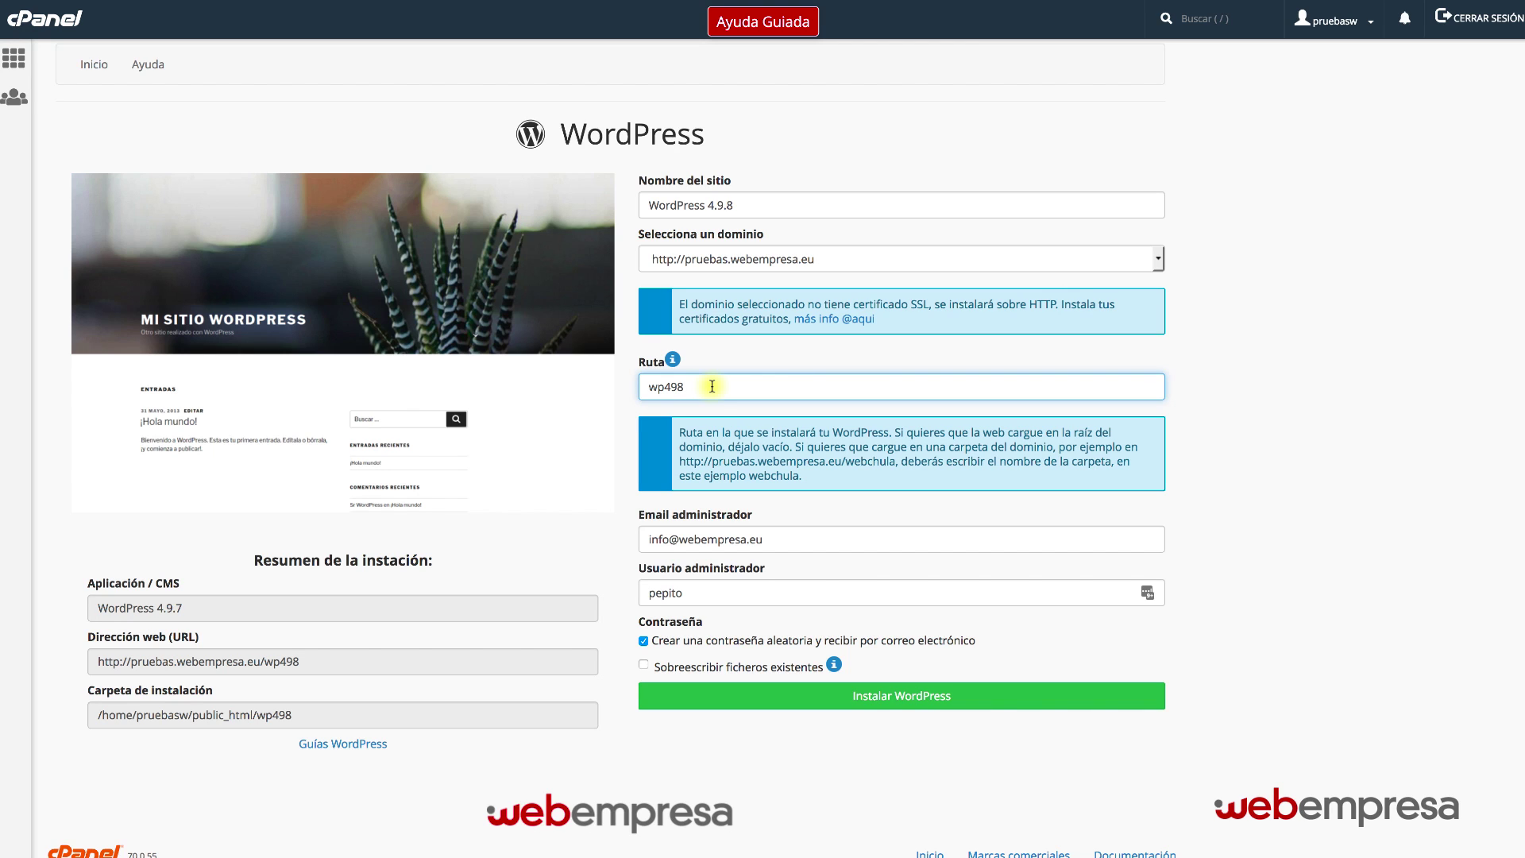
double_click(659, 390)
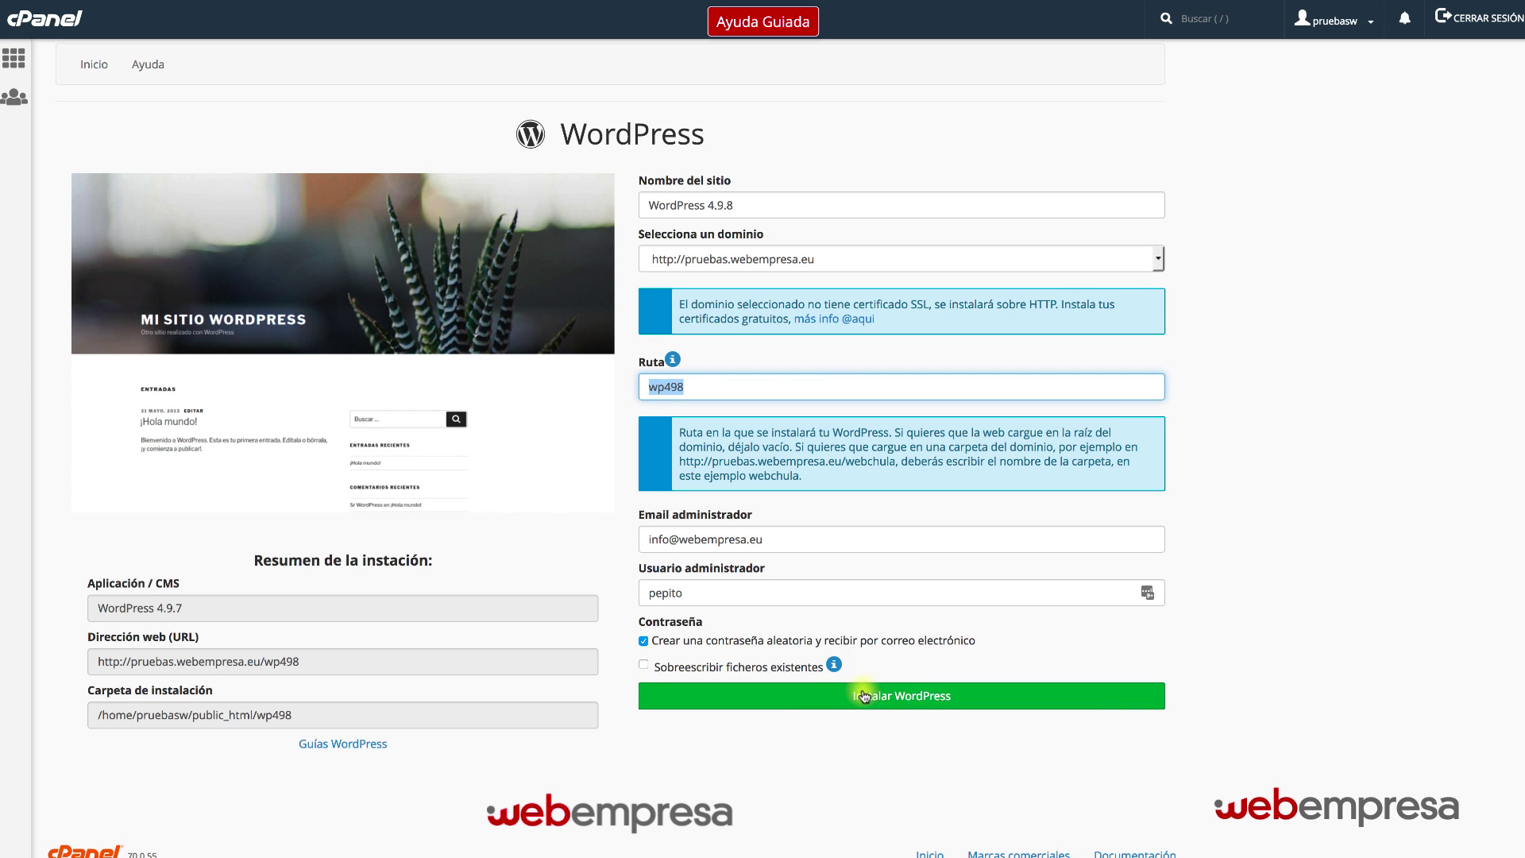
click(719, 390)
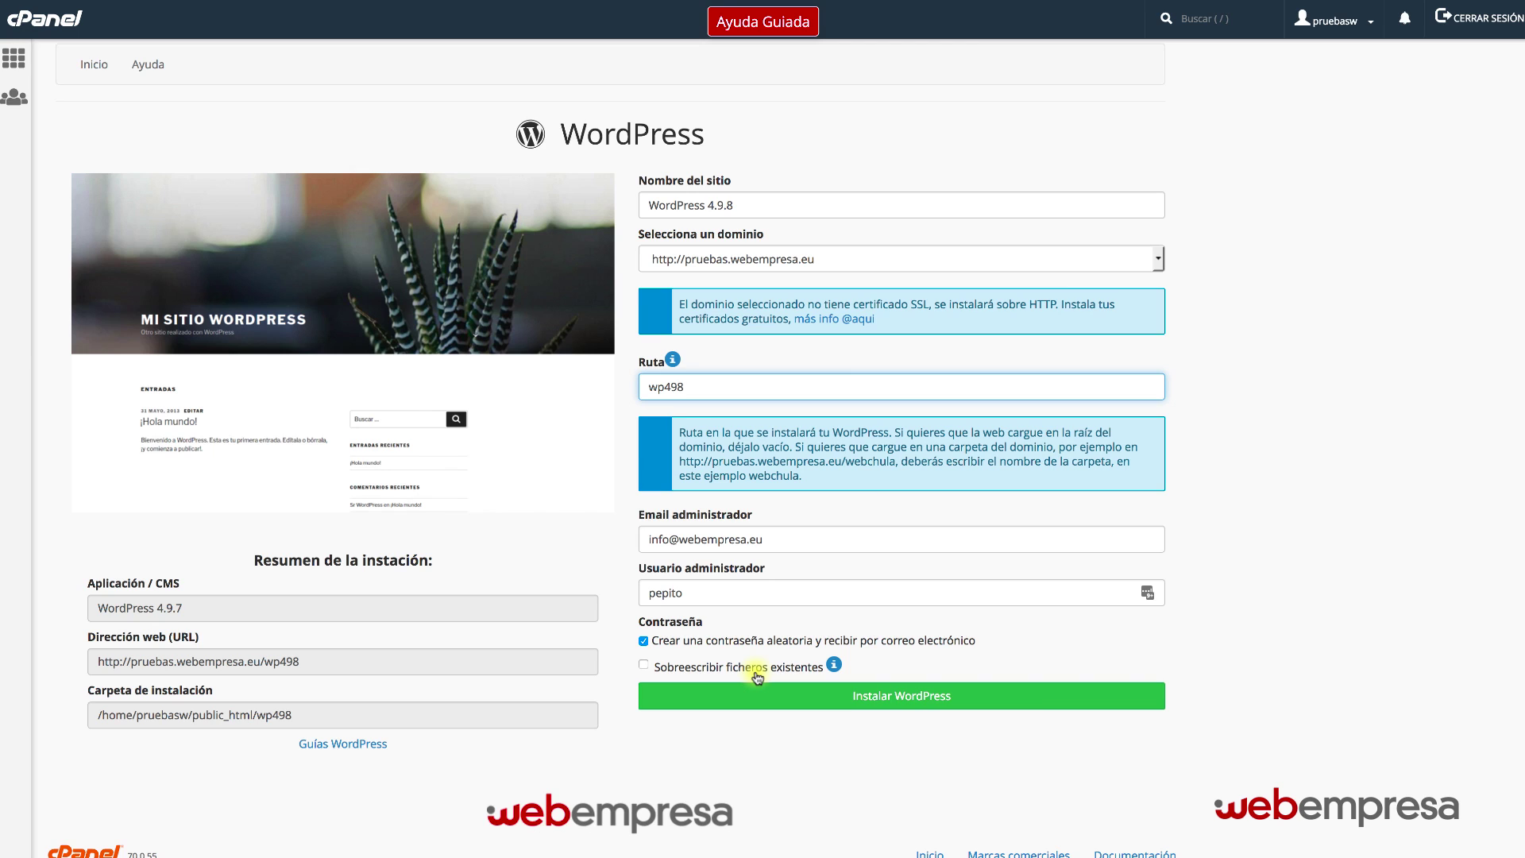
click(897, 702)
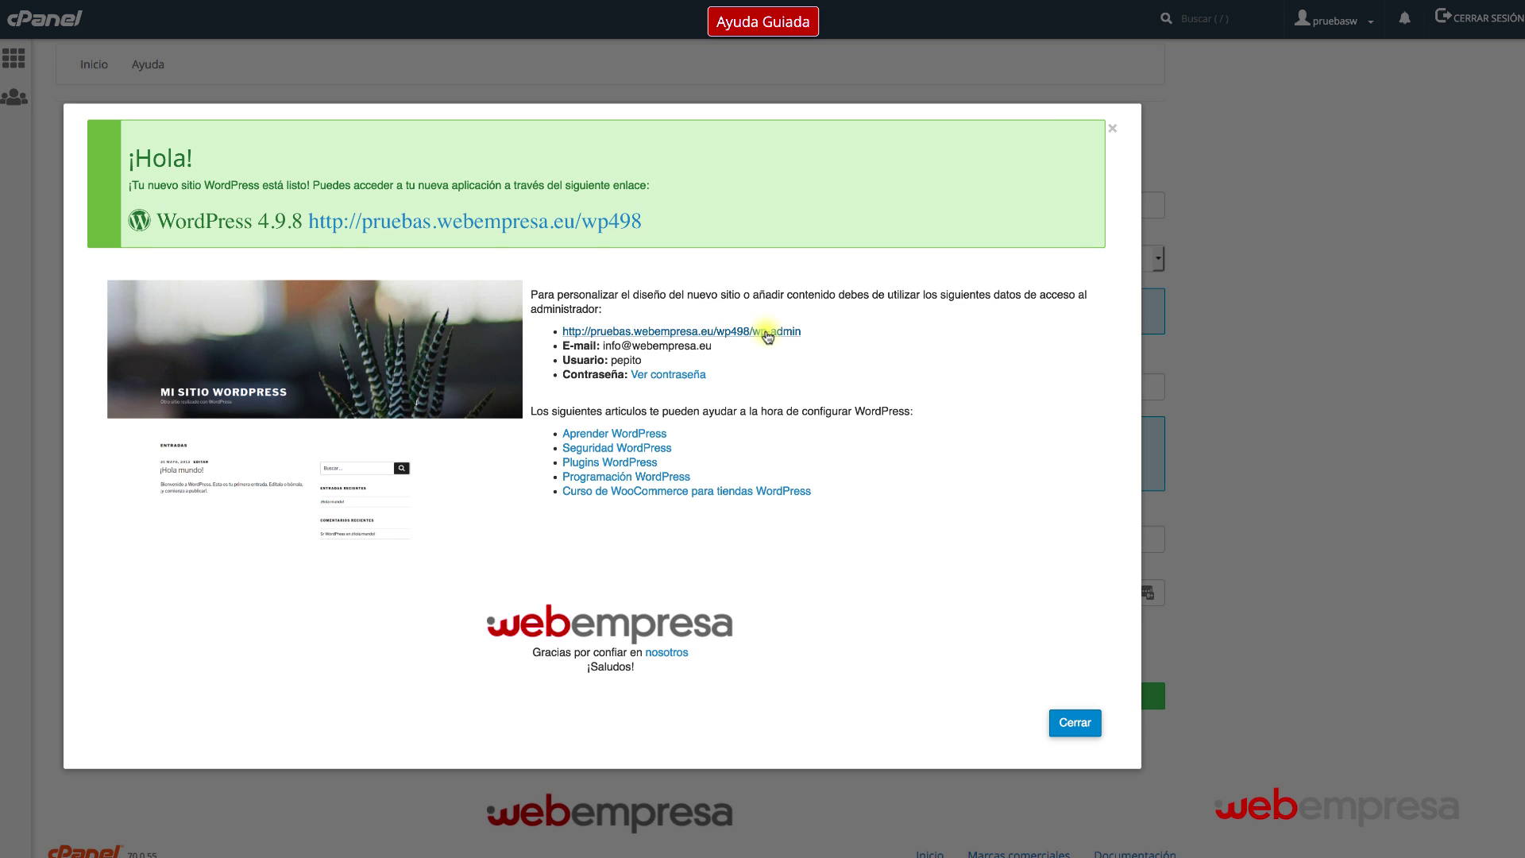
Reveal the generated administrator password in the installation summary and select it for copying.
double_click(625, 360)
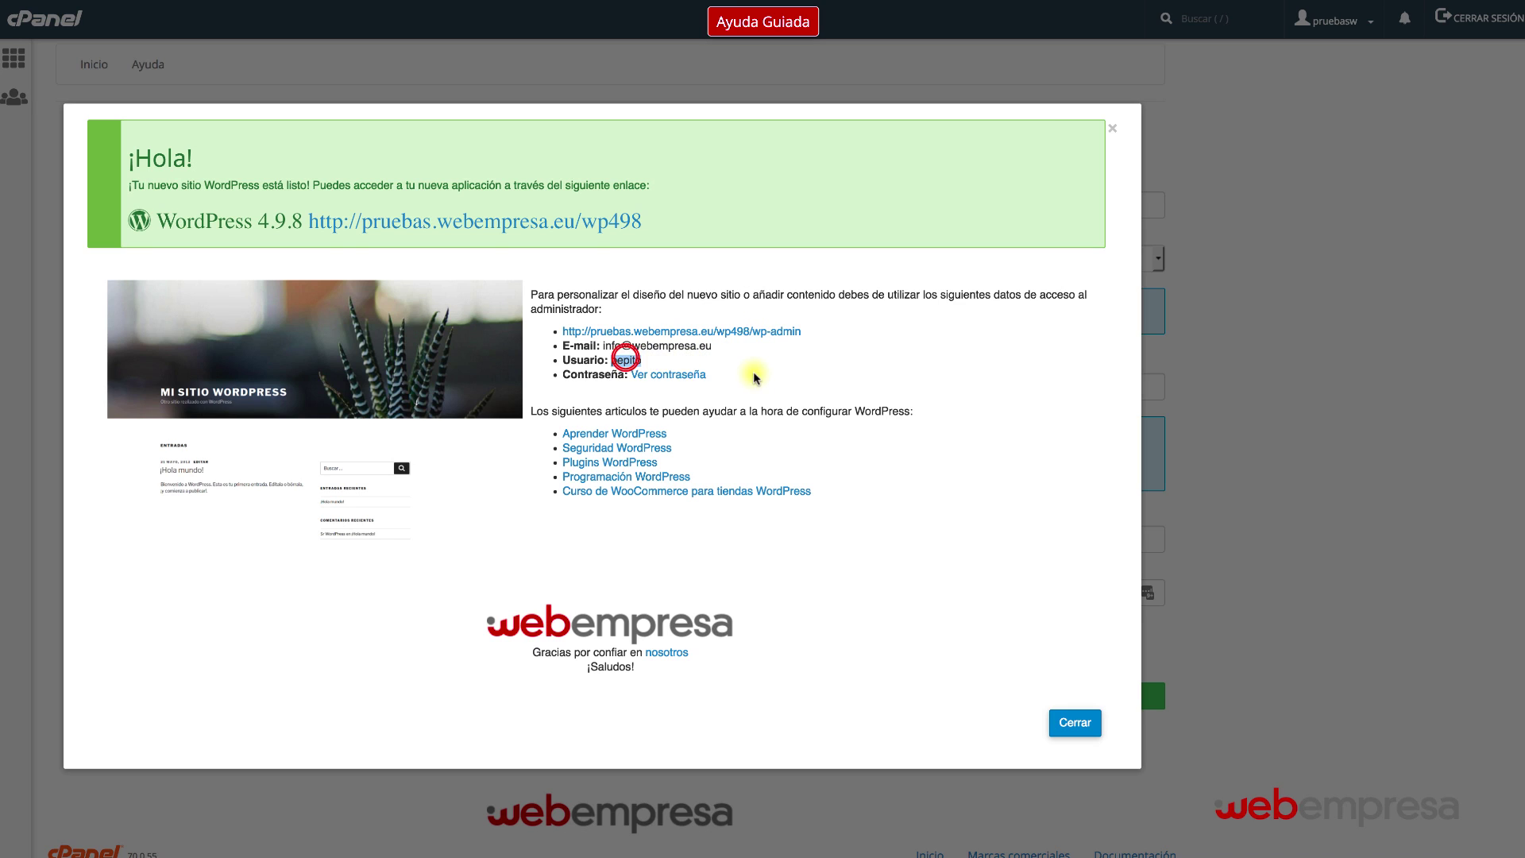
click(686, 374)
double_click(669, 375)
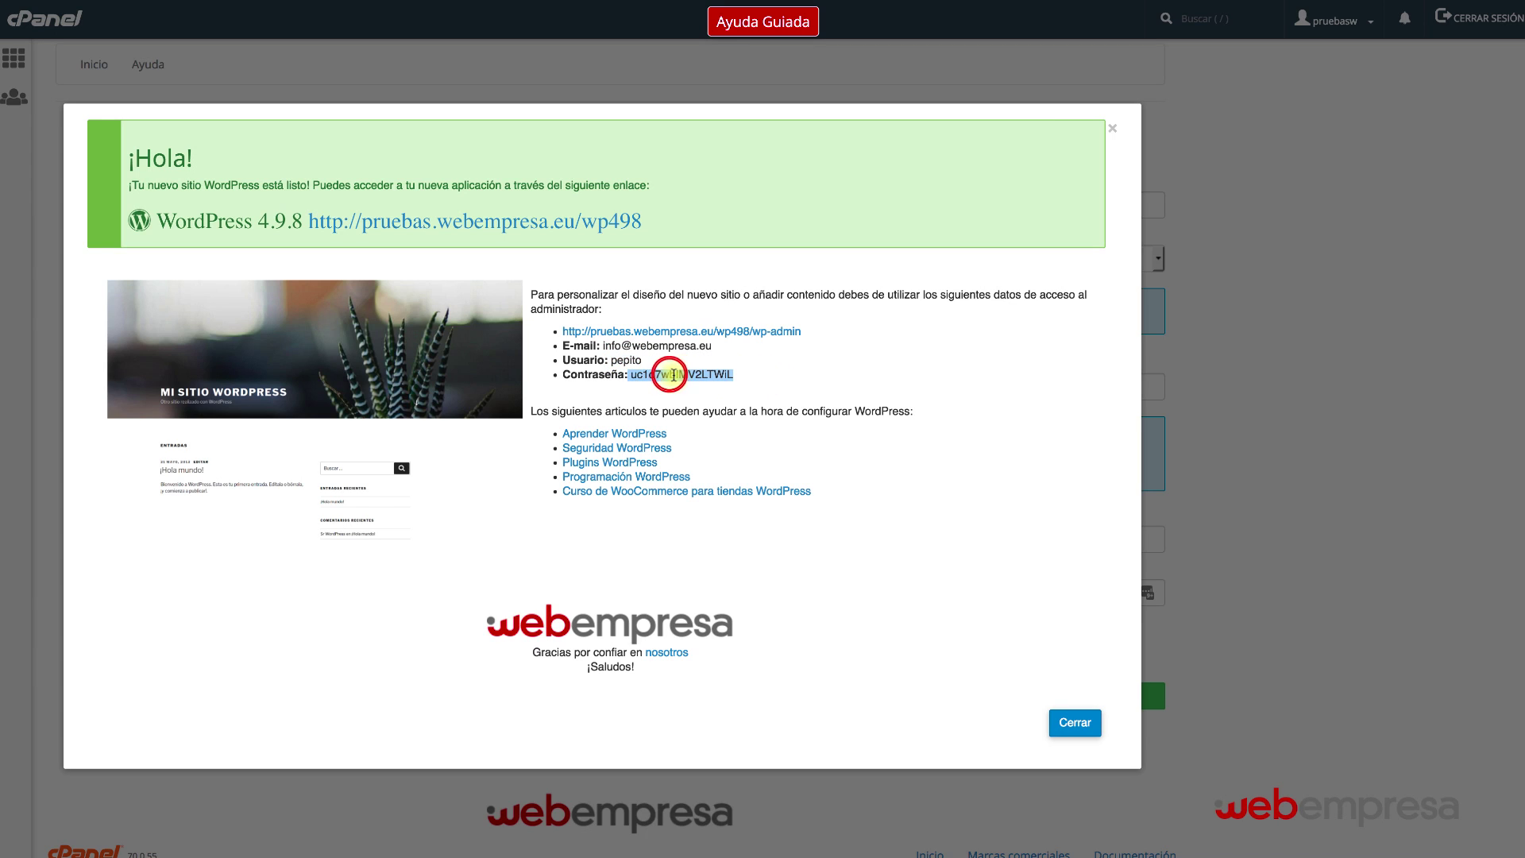
Open the new site's wp-admin page and log in with the administrator username and the copied password.
click(758, 333)
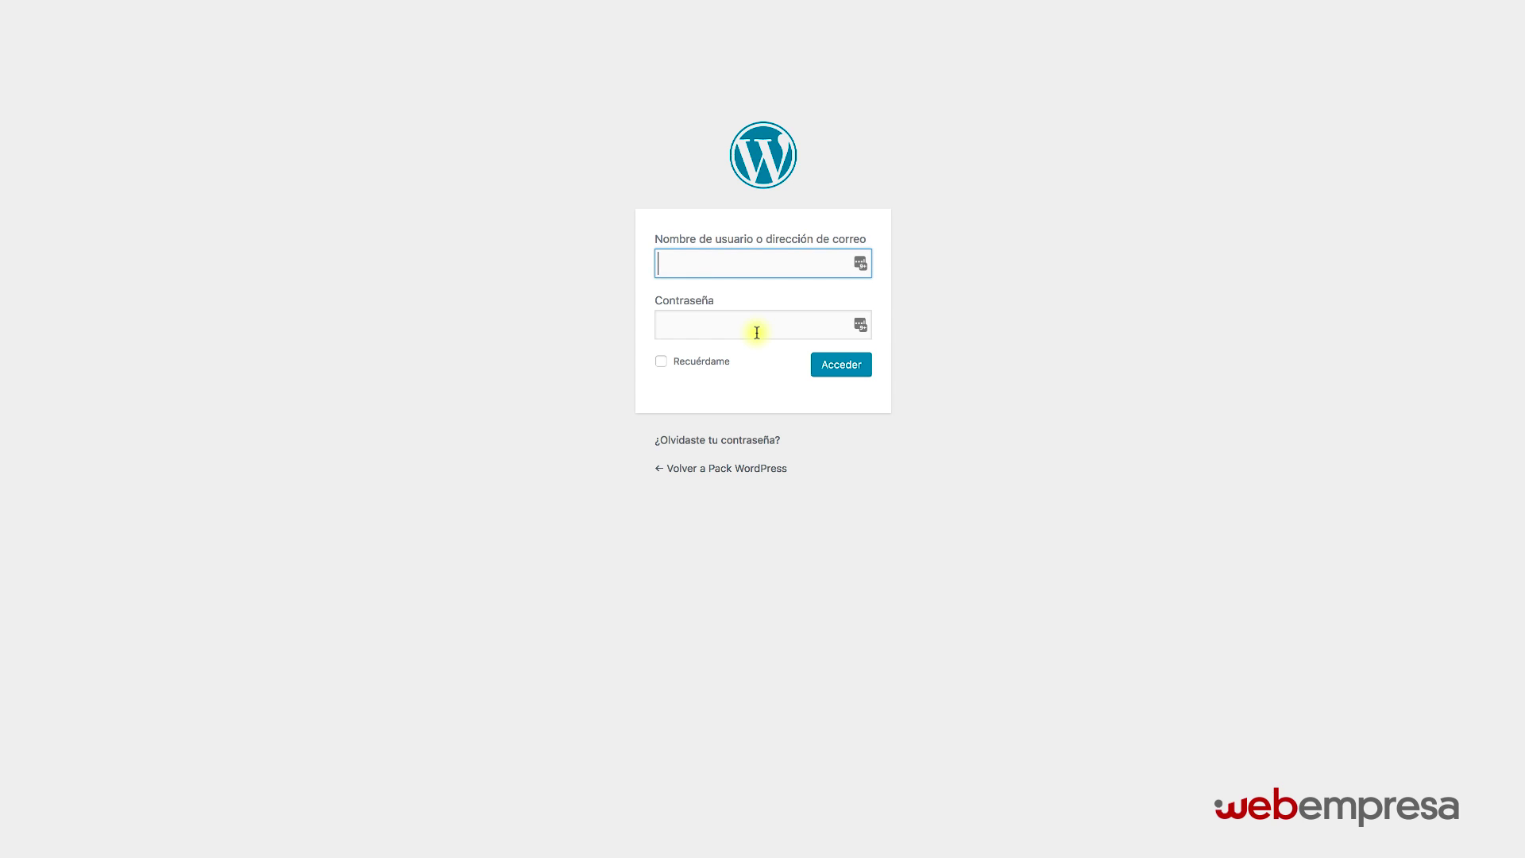
text(pepito)
key(Tab)
key(ctrl+v)
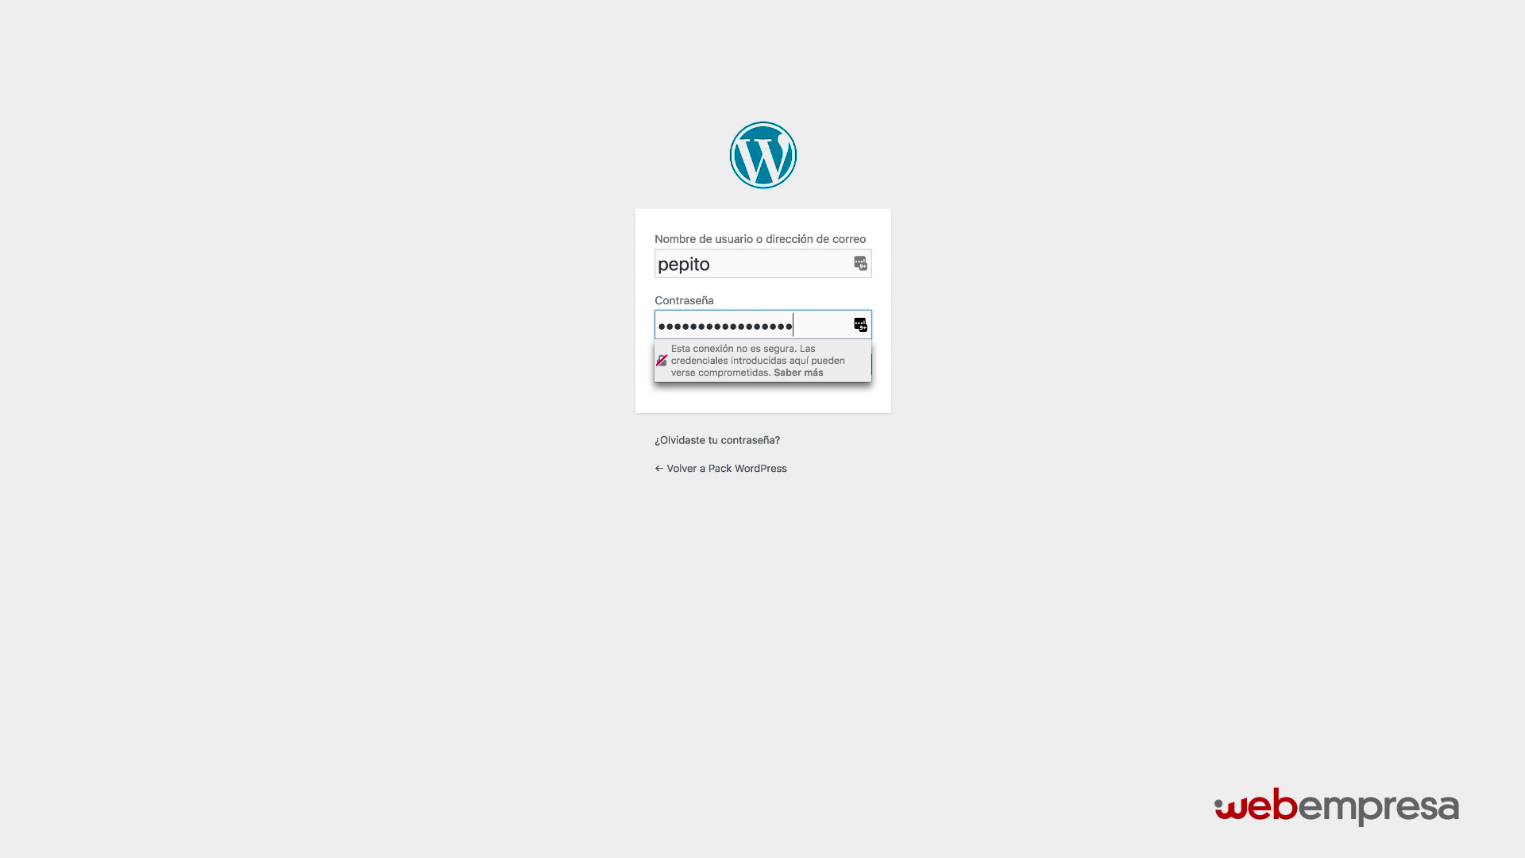
click(1097, 395)
key(Return)
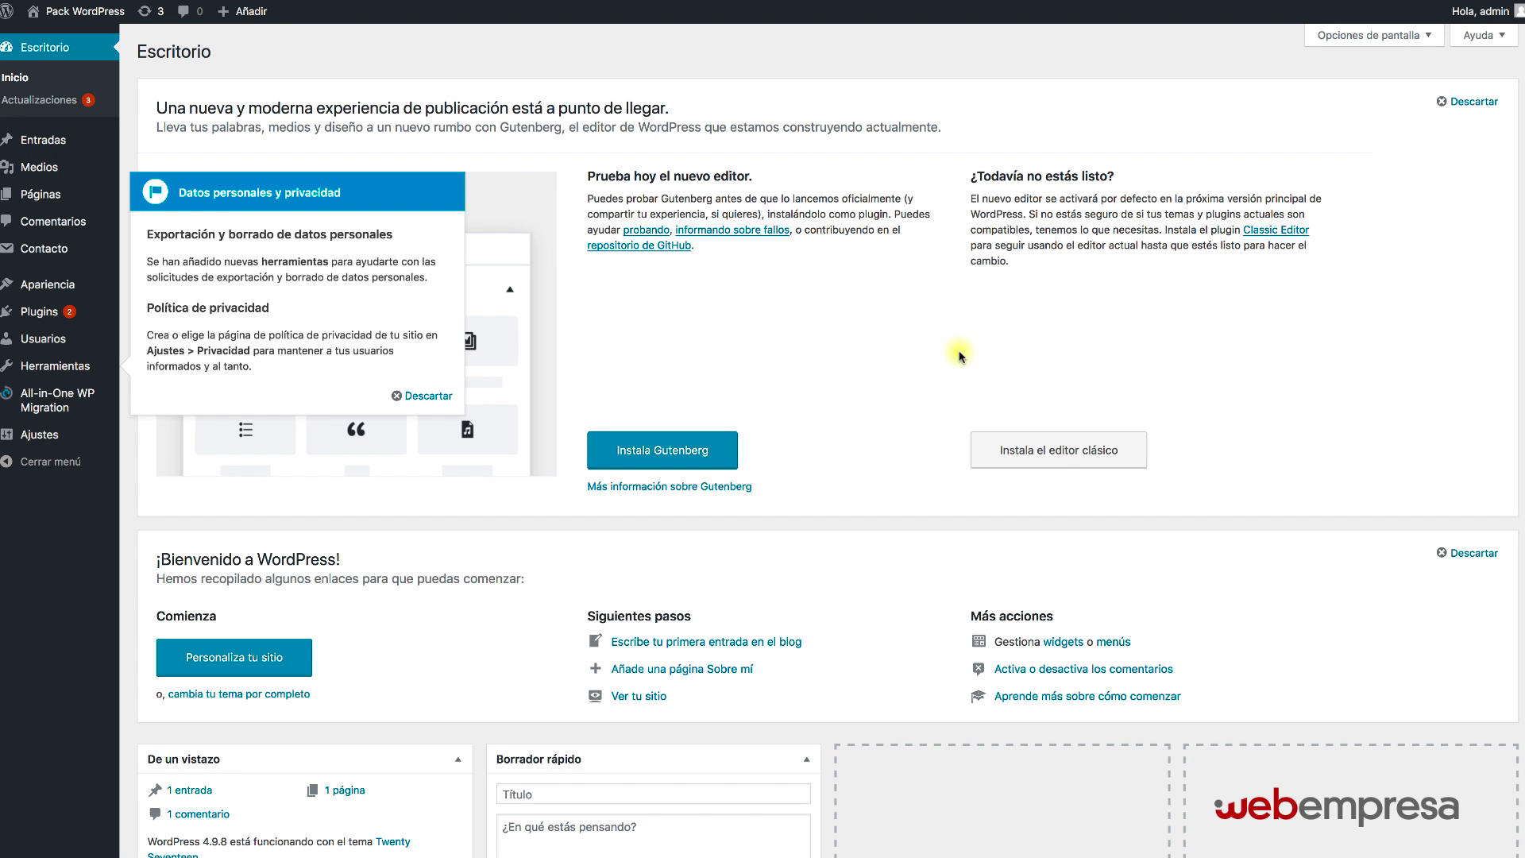
Dismiss the Gutenberg announcement and the personal data and privacy notice on the WordPress dashboard.
scroll(853, 397, down, 5)
scroll(853, 397, up, 5)
click(1497, 99)
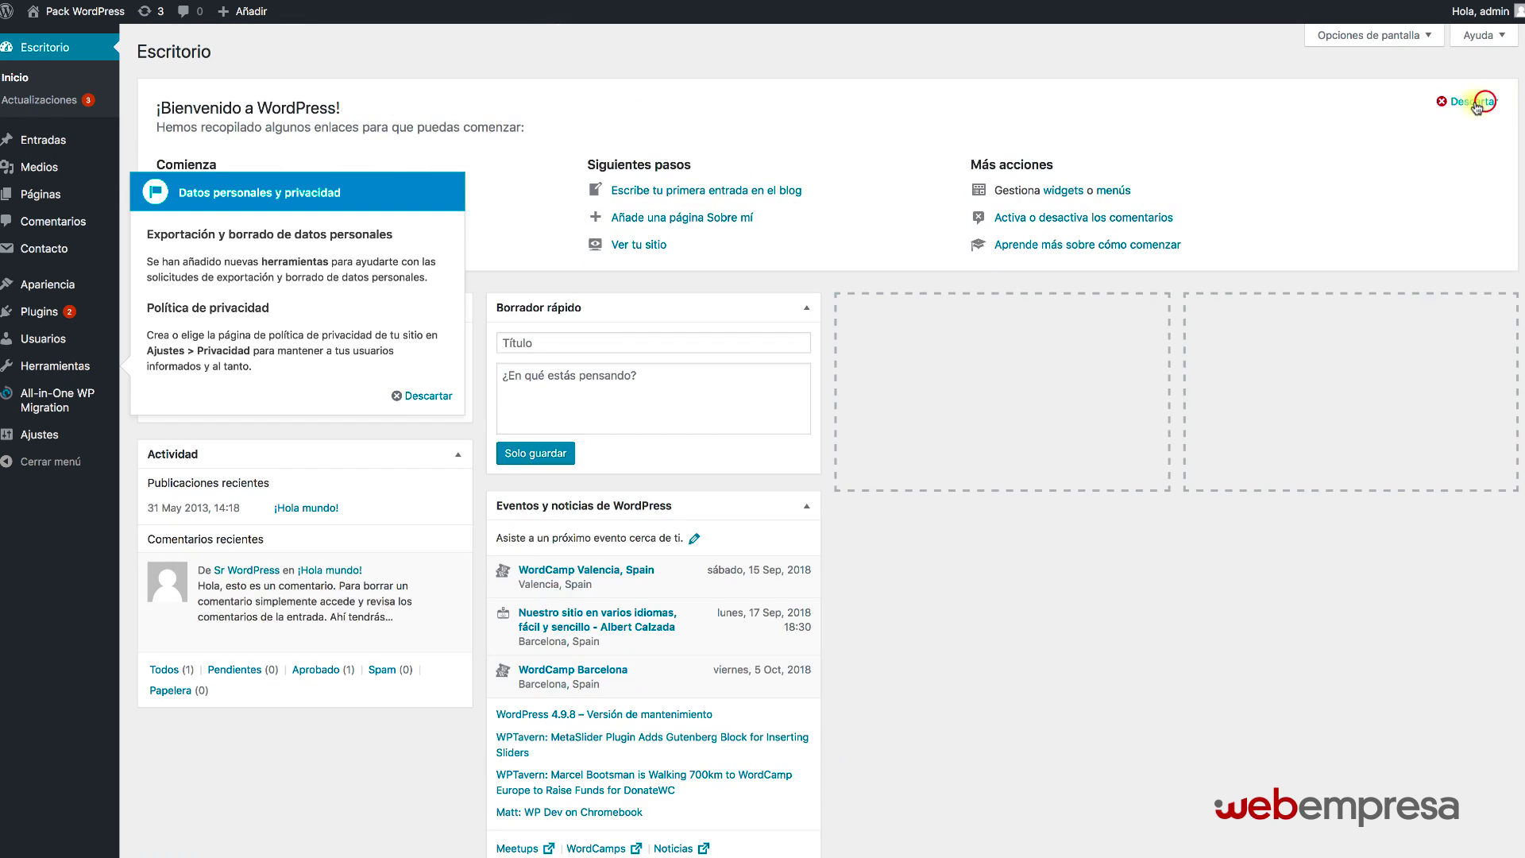
click(426, 395)
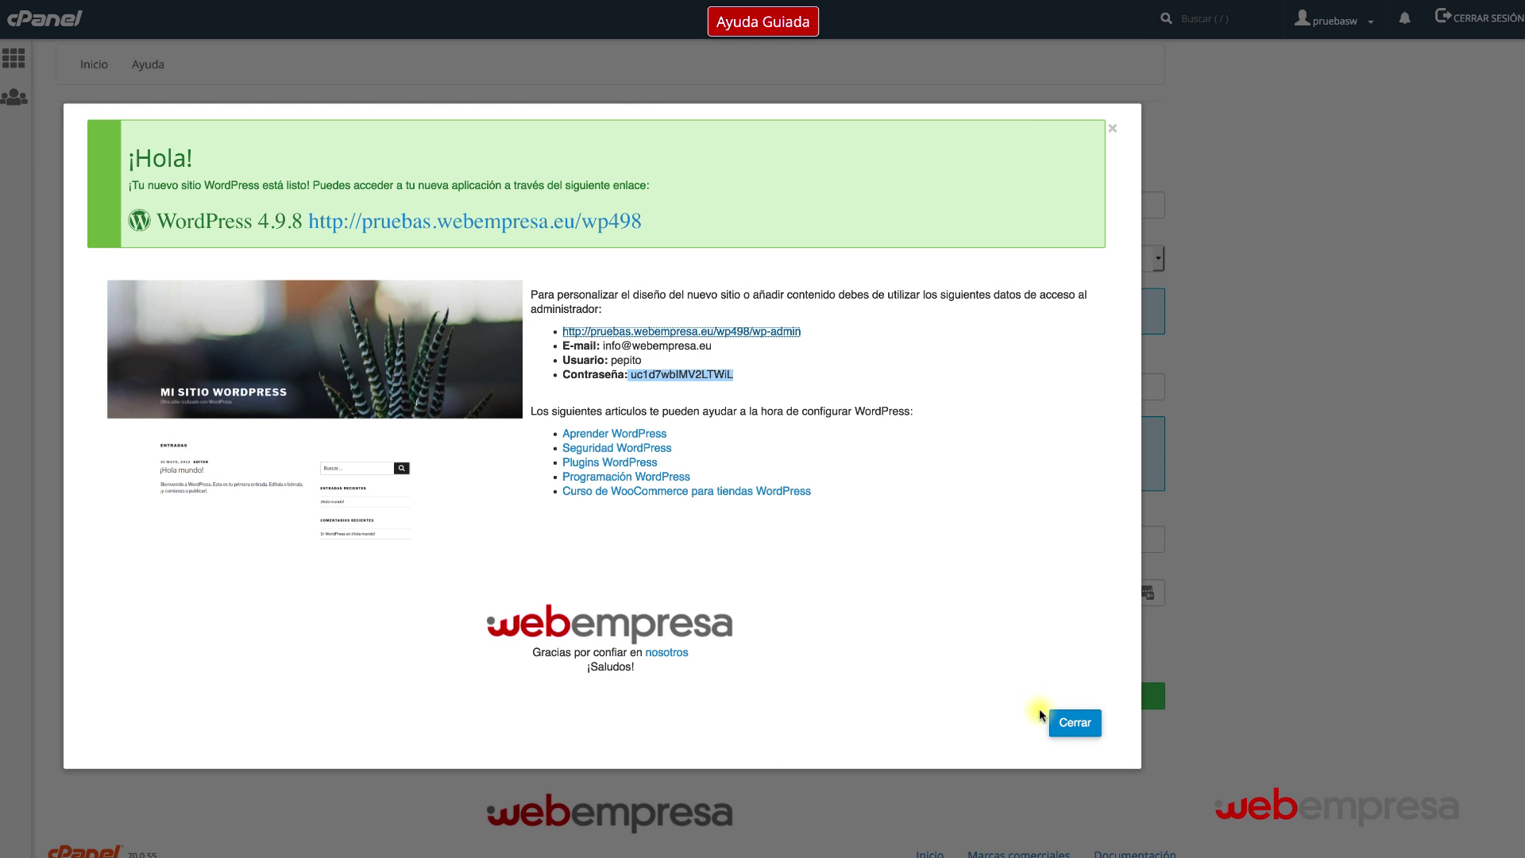
Switch back to cPanel, close the installation summary and open the Aplicaciones Instaladas list through the home page's Aplicaciones Webempresa section.
click(1073, 719)
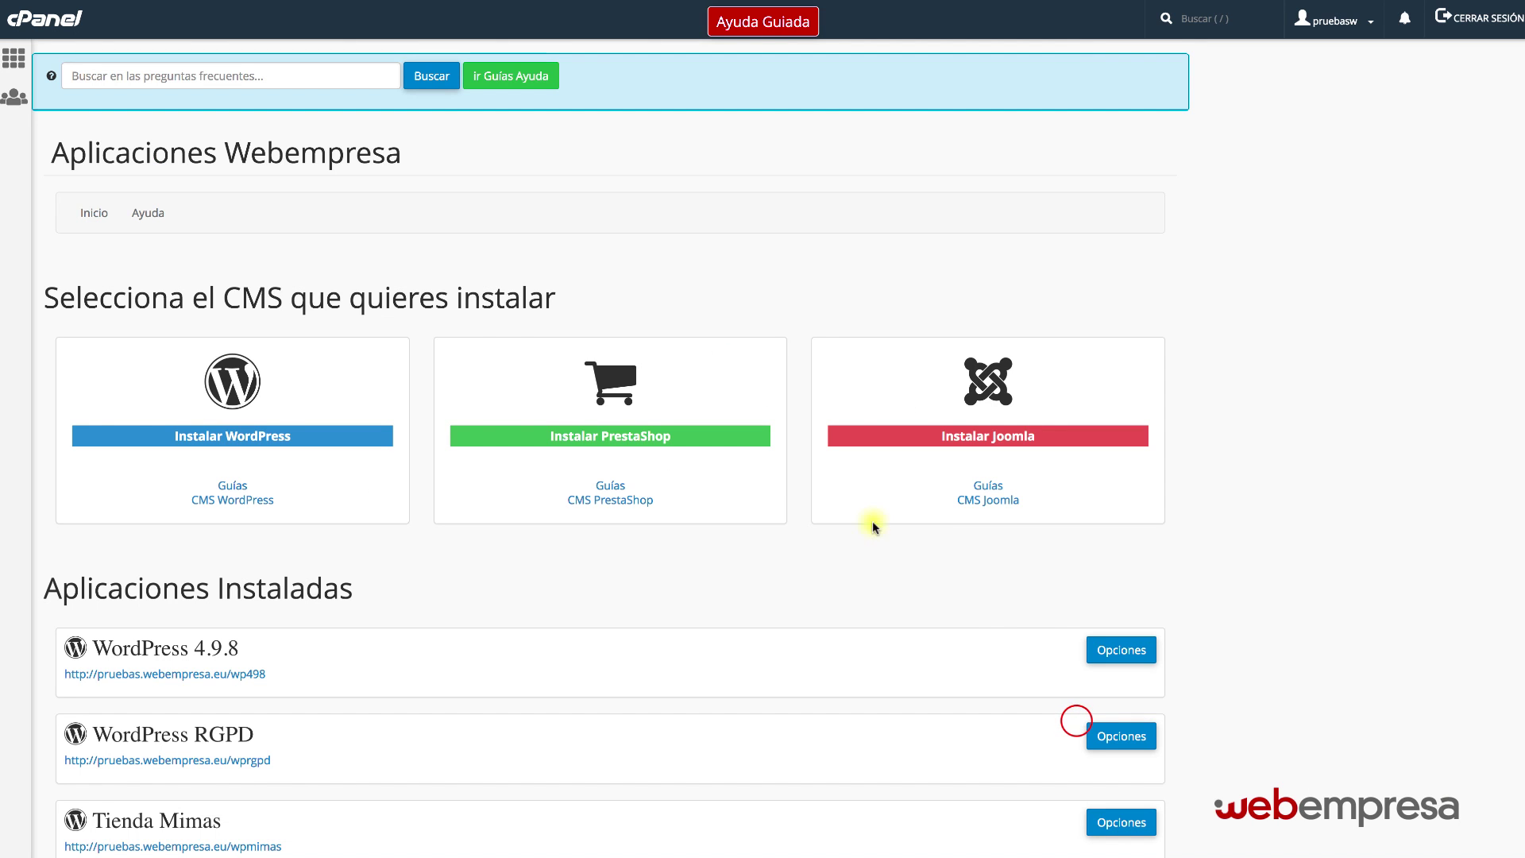
click(37, 26)
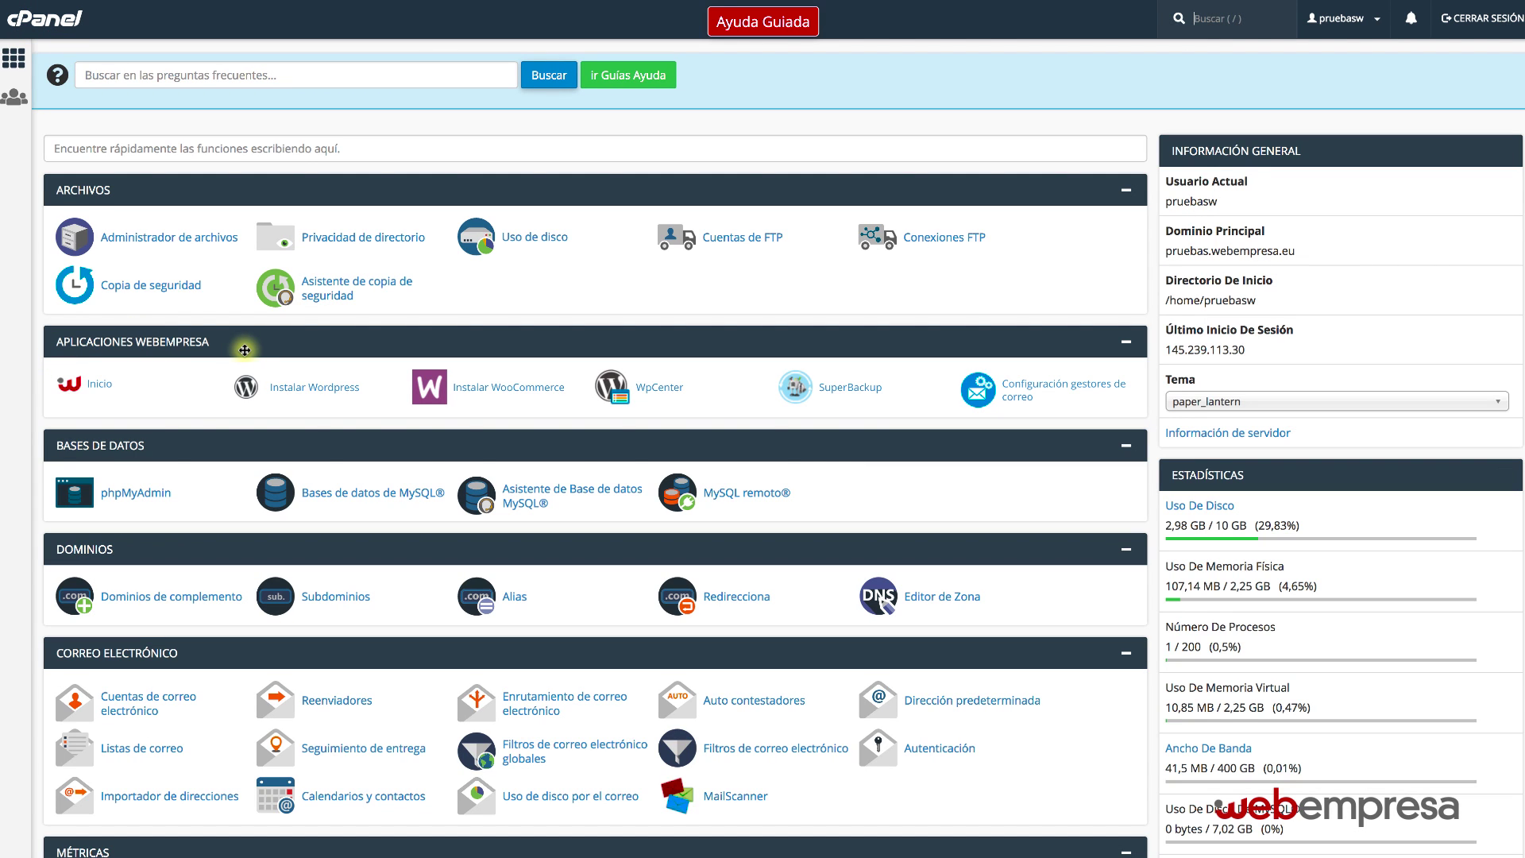
click(99, 387)
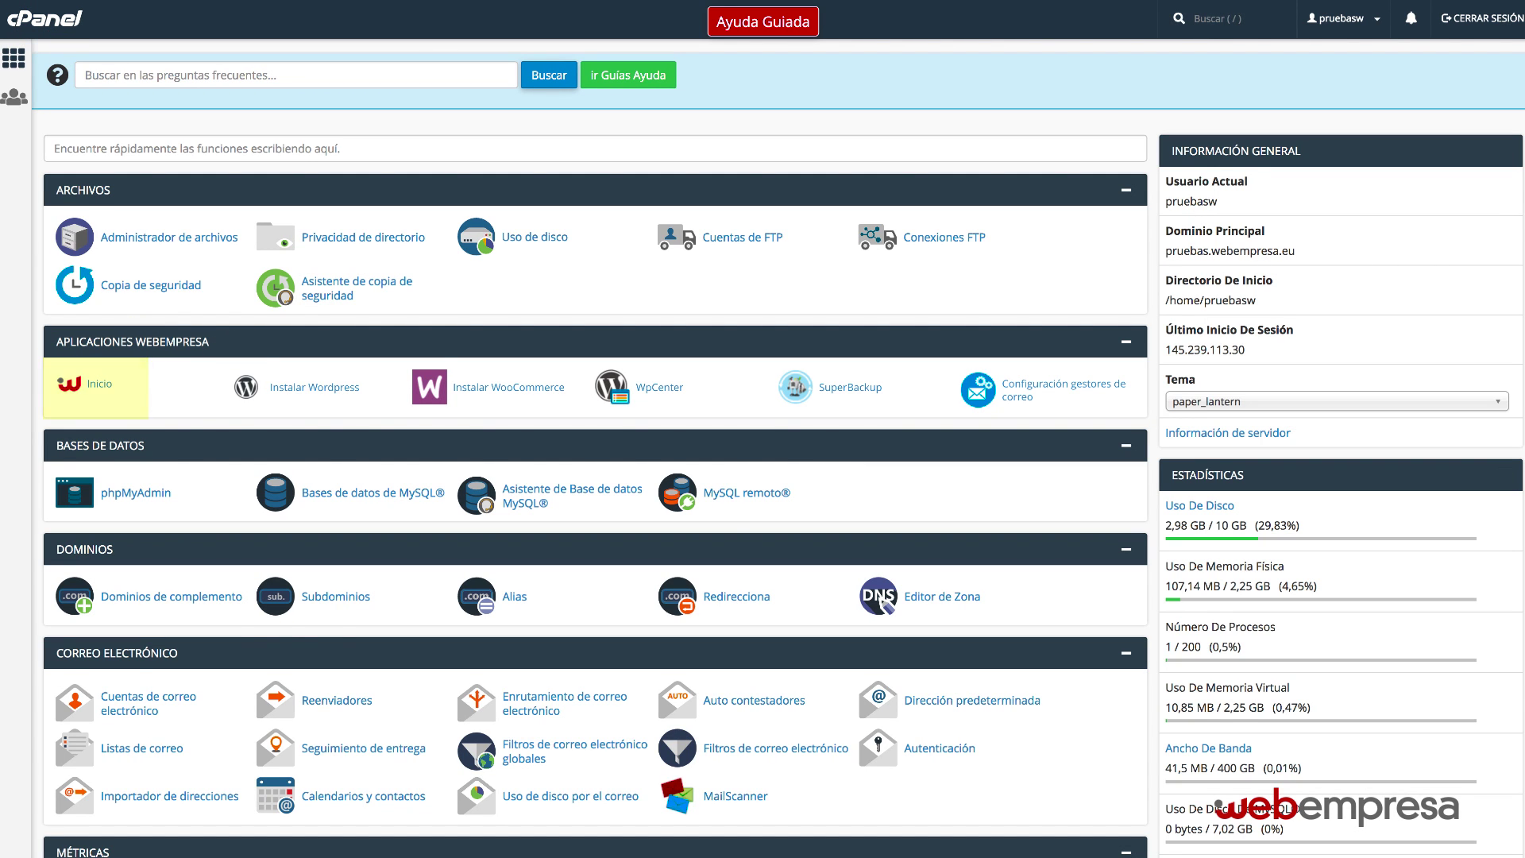
scroll(205, 403, down, 2)
drag(42, 262, 392, 266)
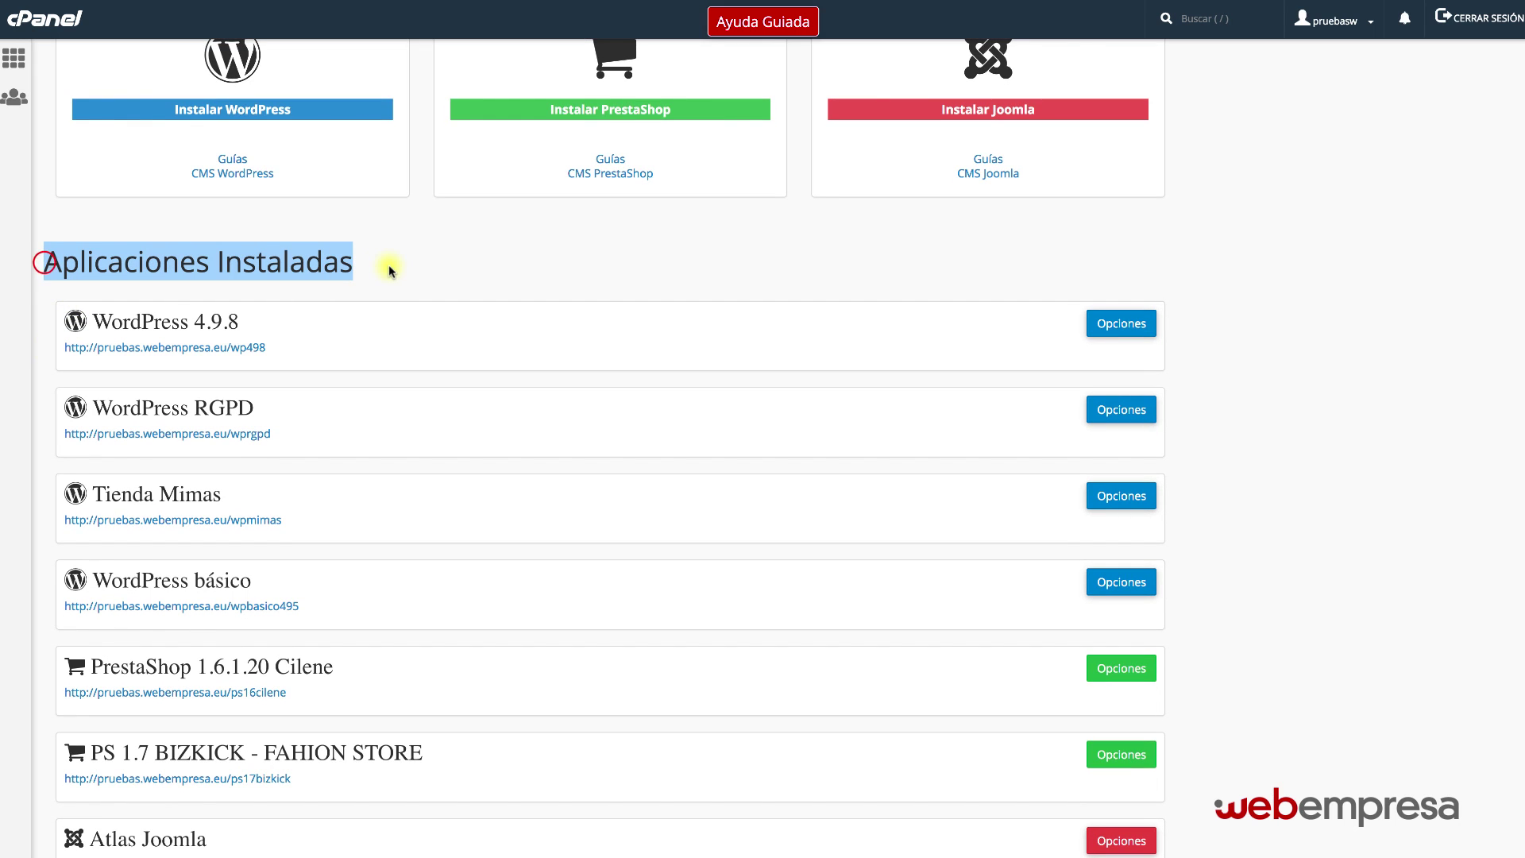
scroll(392, 352, down, 3)
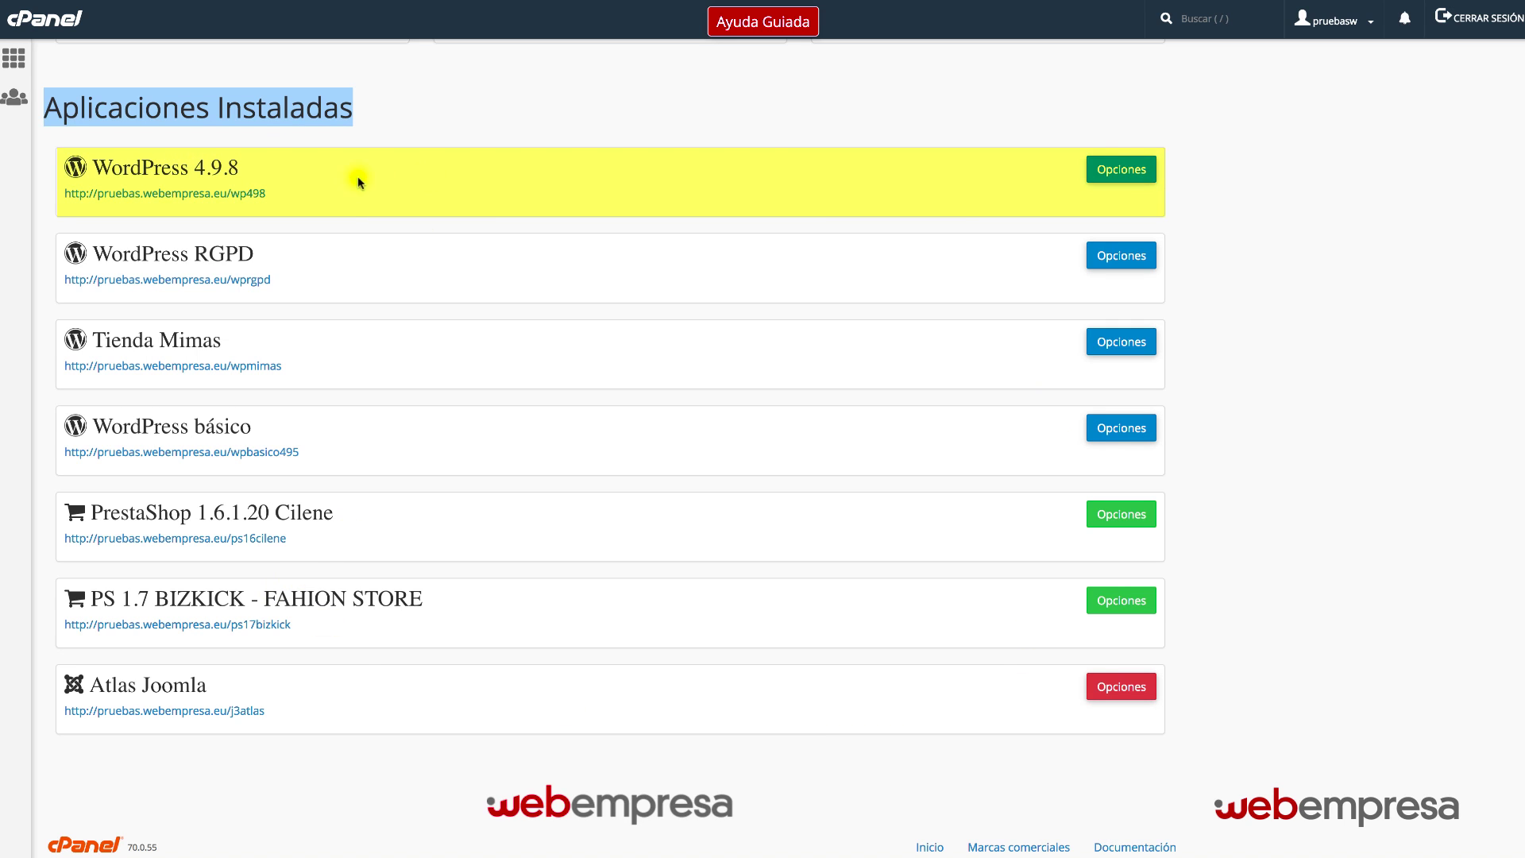
Examine the database name and database user in the WordPress 4.9.8 installation's options, and return to the cPanel home page.
click(1121, 170)
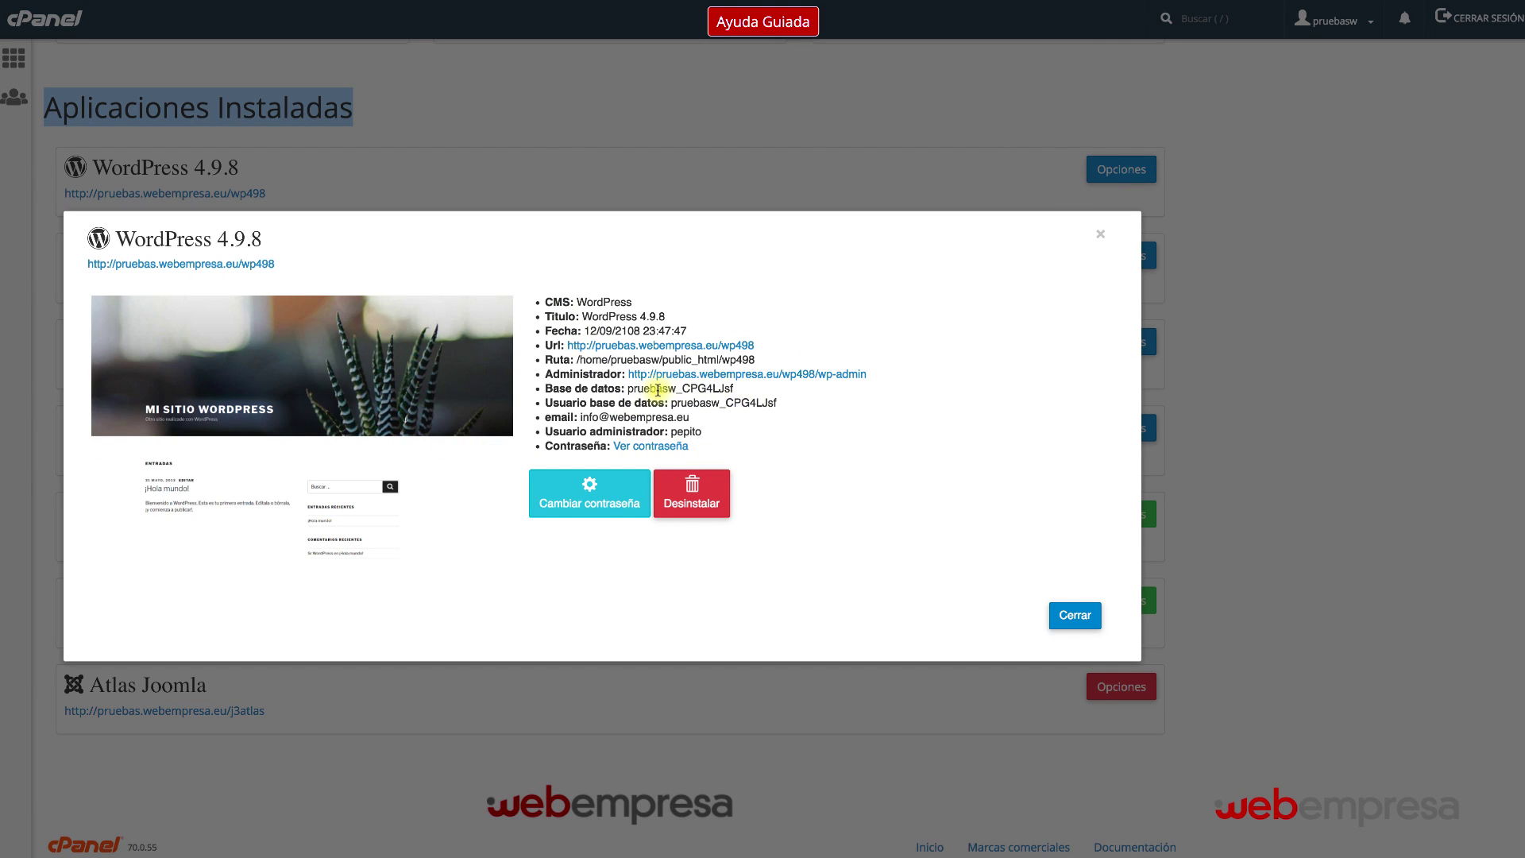
click(657, 389)
double_click(658, 390)
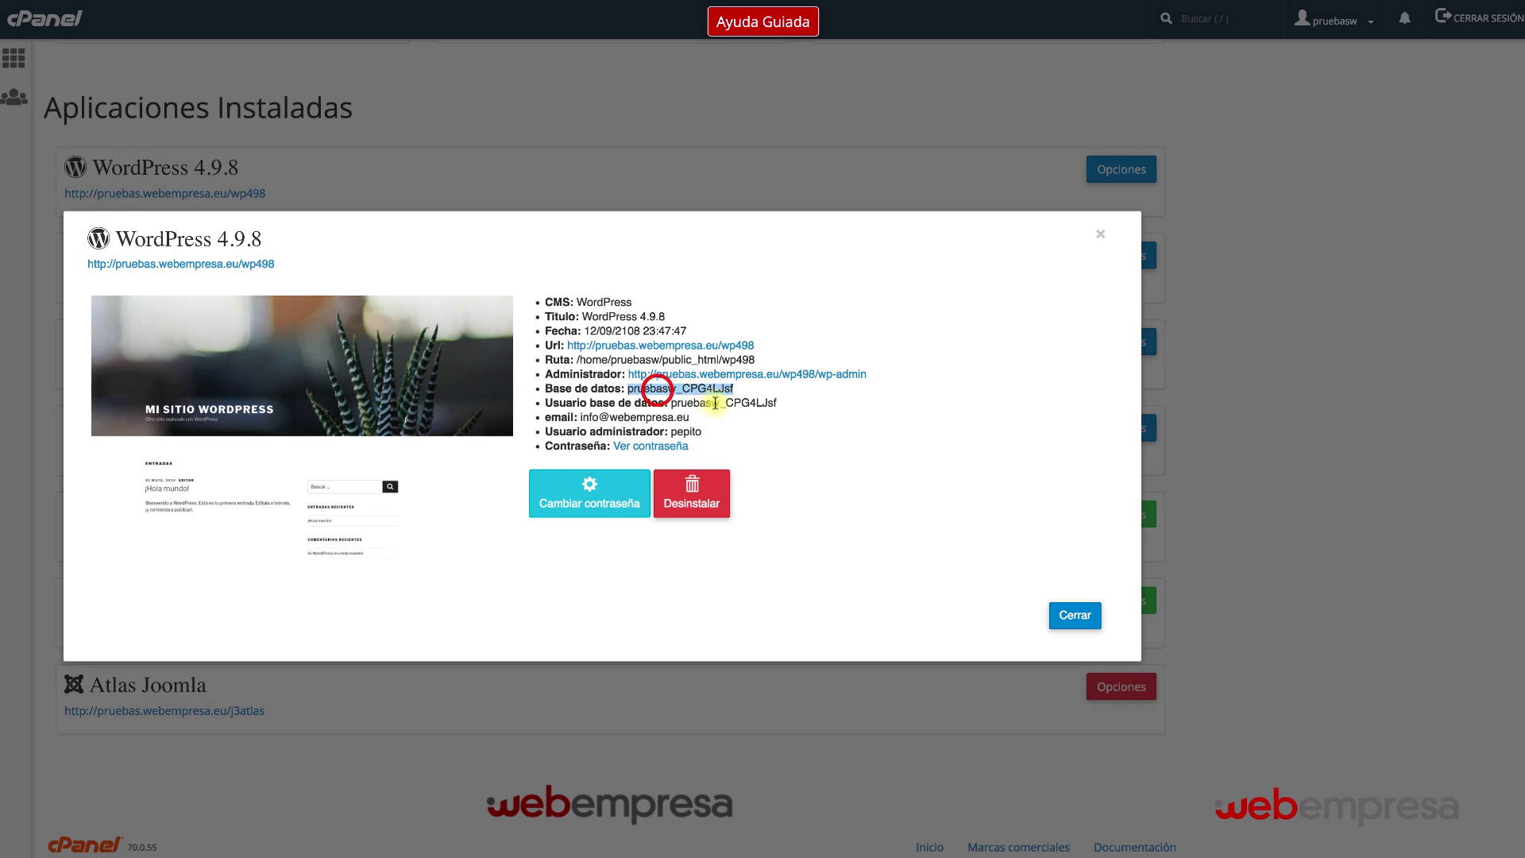
click(658, 389)
double_click(697, 403)
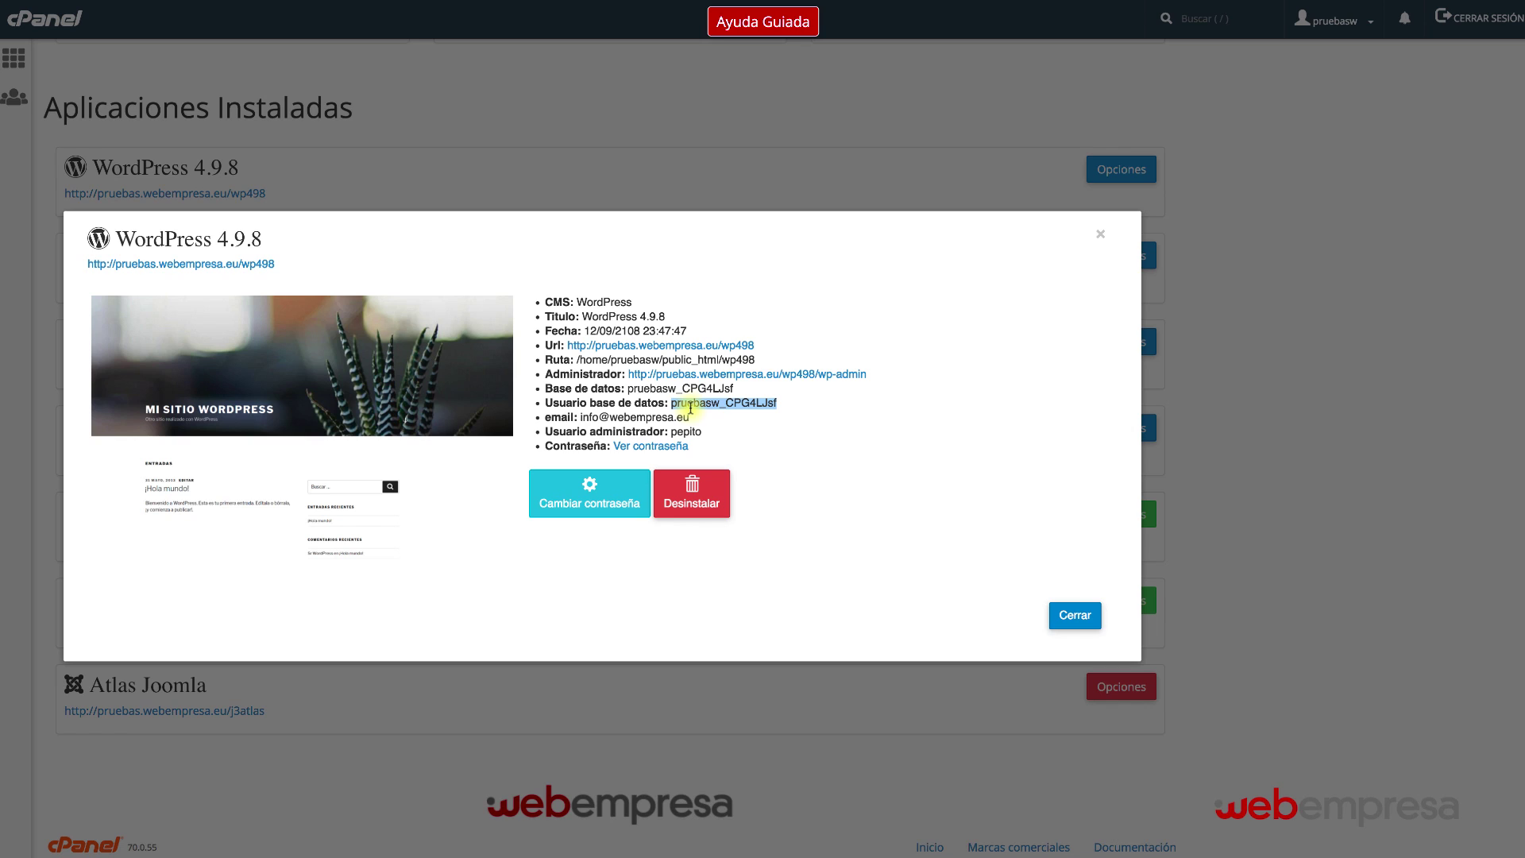
click(842, 481)
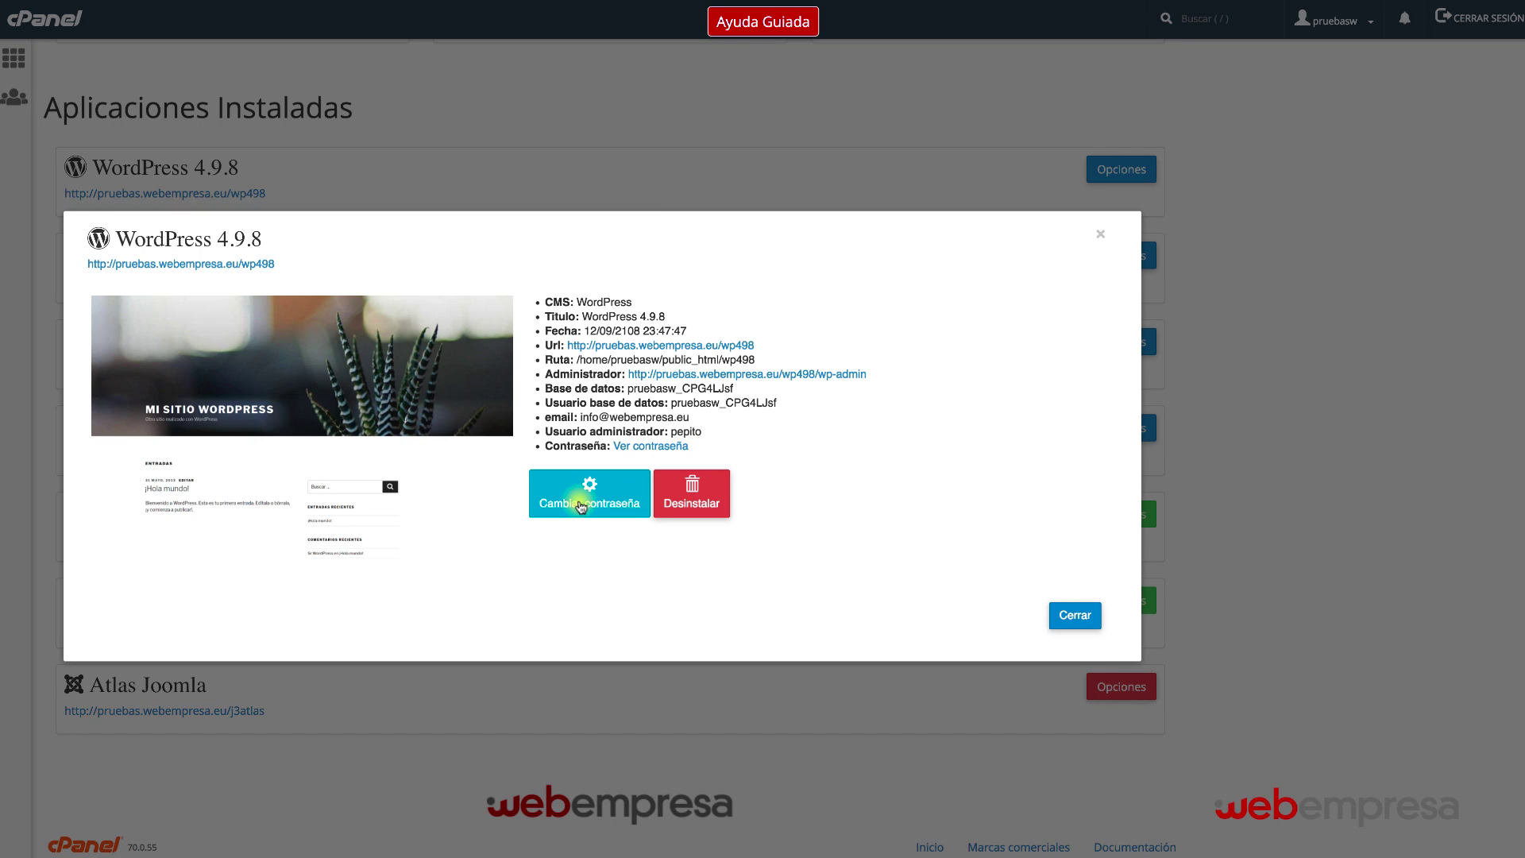
click(1071, 611)
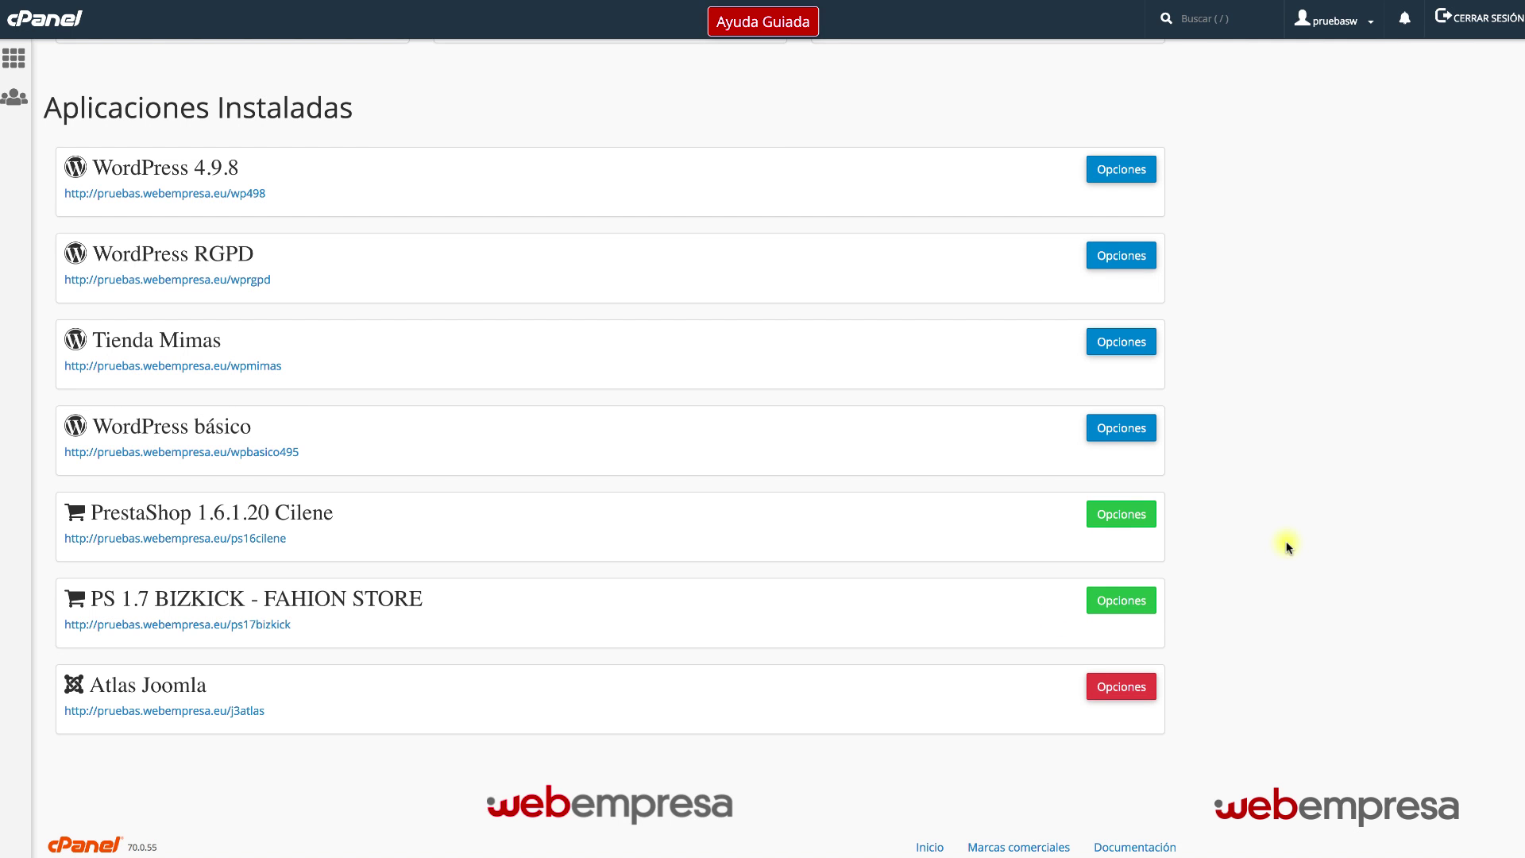
click(34, 18)
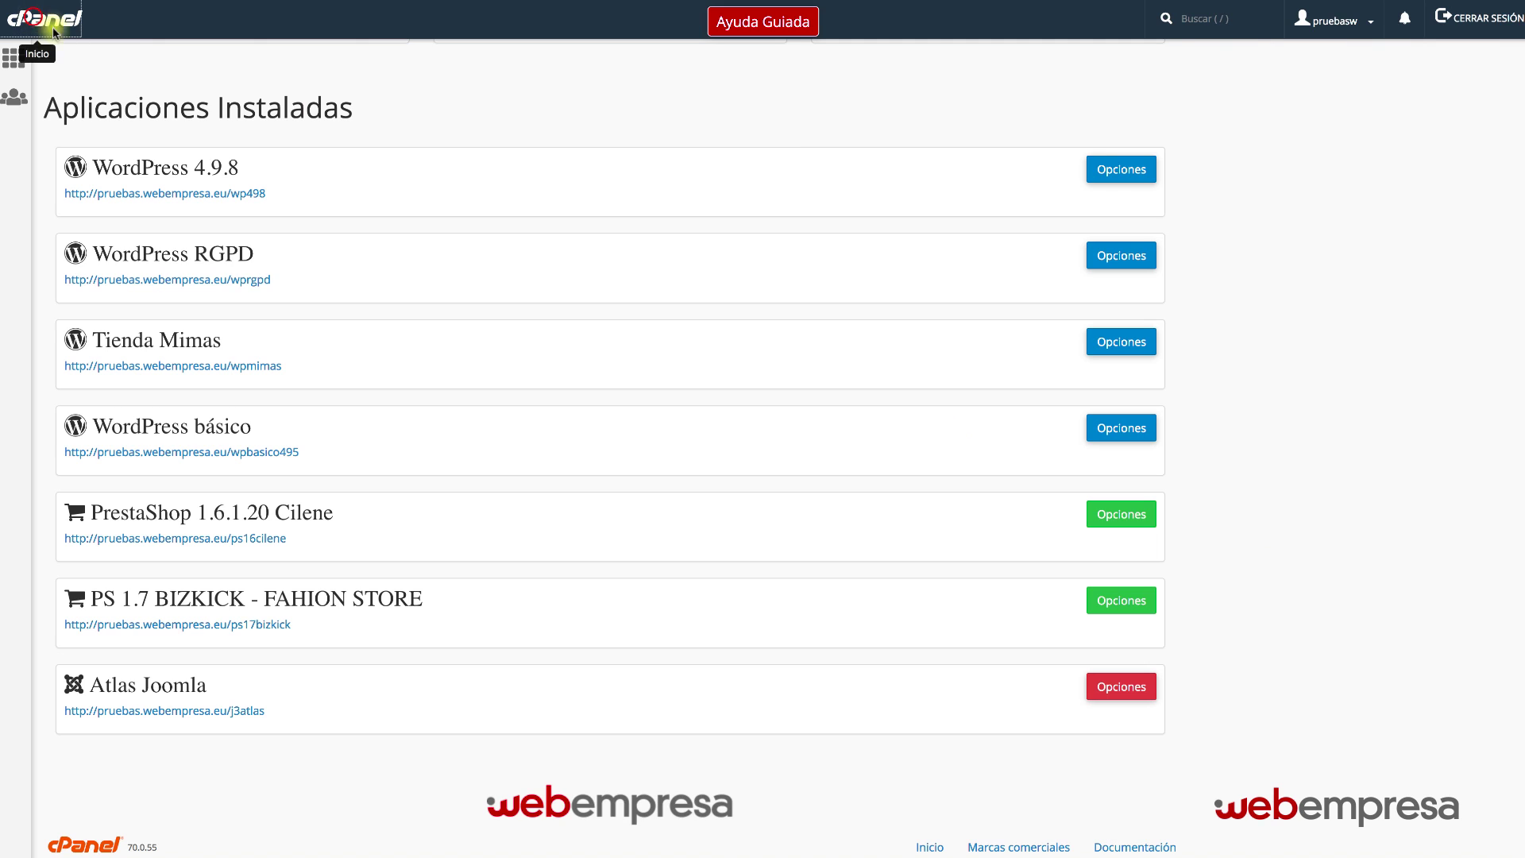